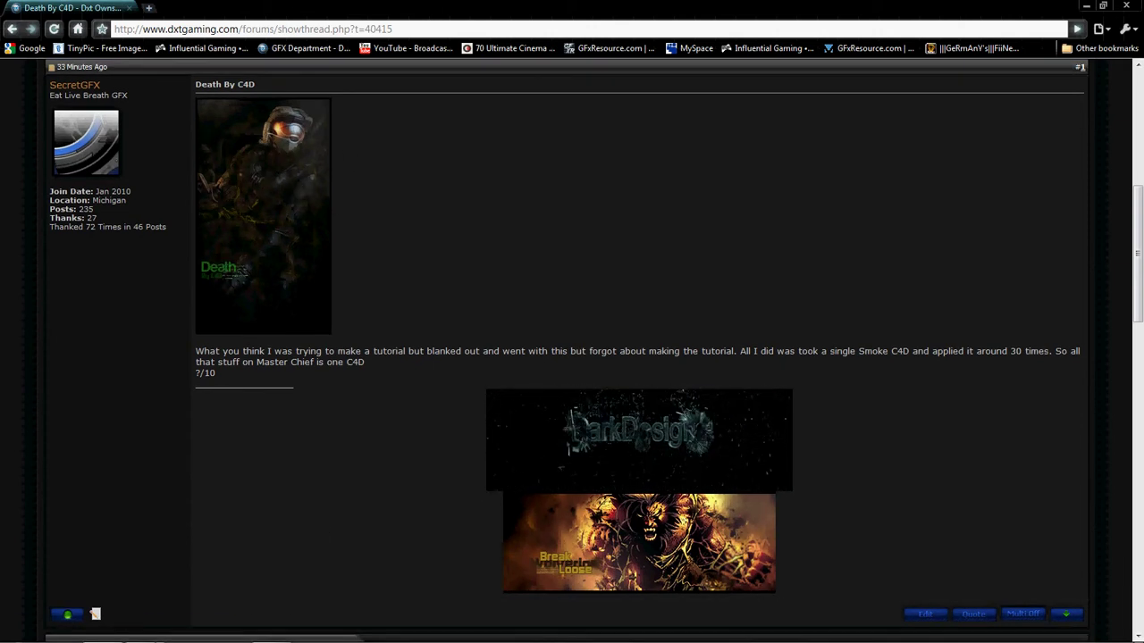
- Switch to Photoshop and review the source images gayly bottom.png, Scenery 7.jpg and Halo.png
{"action": "left_click", "coordinate": [145, 628]}
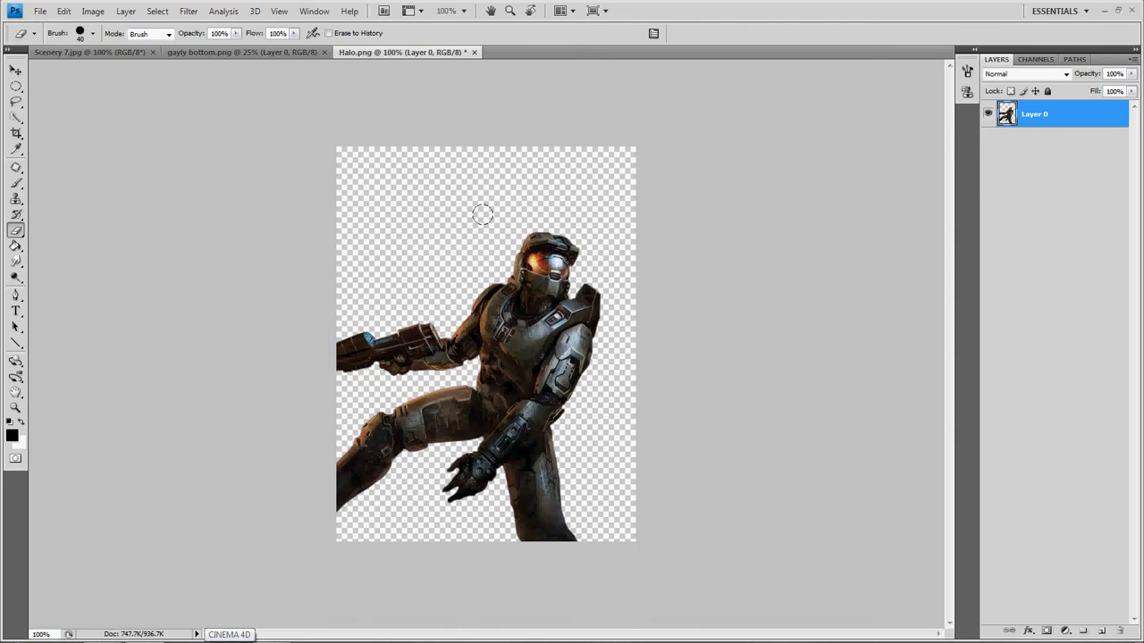
{"action": "left_click", "coordinate": [277, 52]}
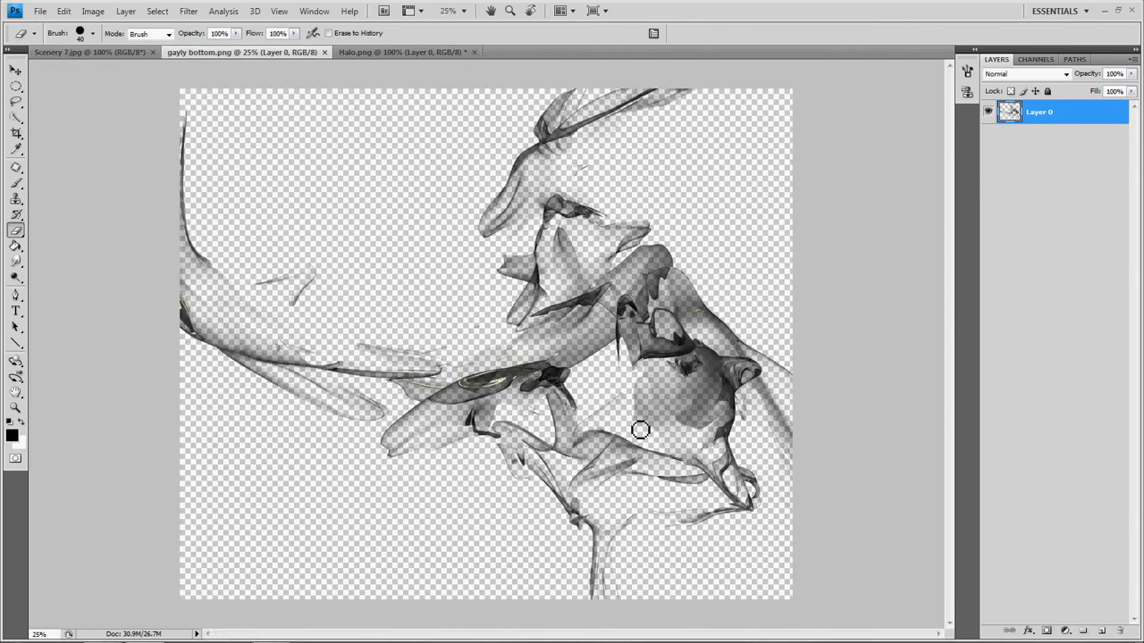
{"action": "left_click", "coordinate": [122, 52]}
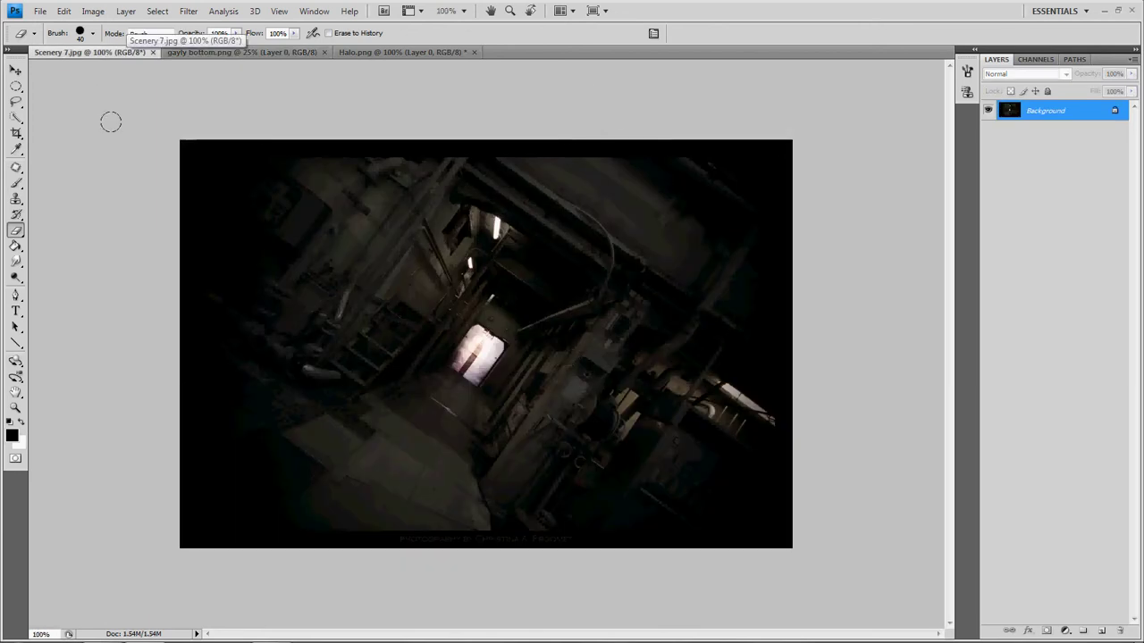
{"action": "left_click", "coordinate": [397, 51]}
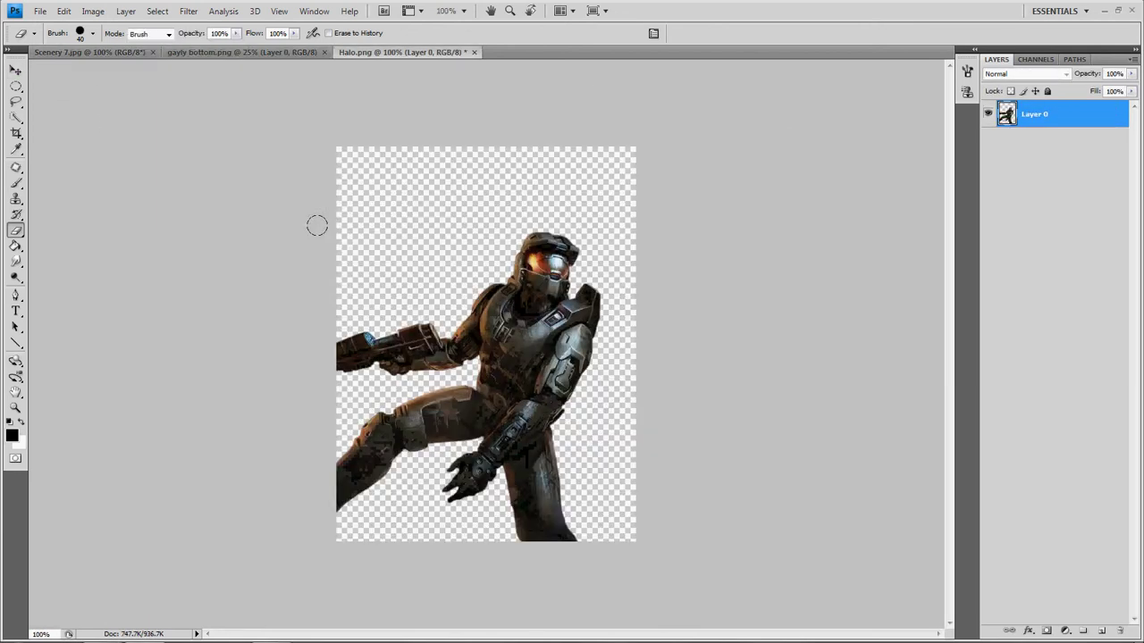
- Copy the Scenery 7.jpg image into Halo.png, place it beneath the soldier layer and position it to cover the canvas
{"action": "left_click", "coordinate": [90, 52]}
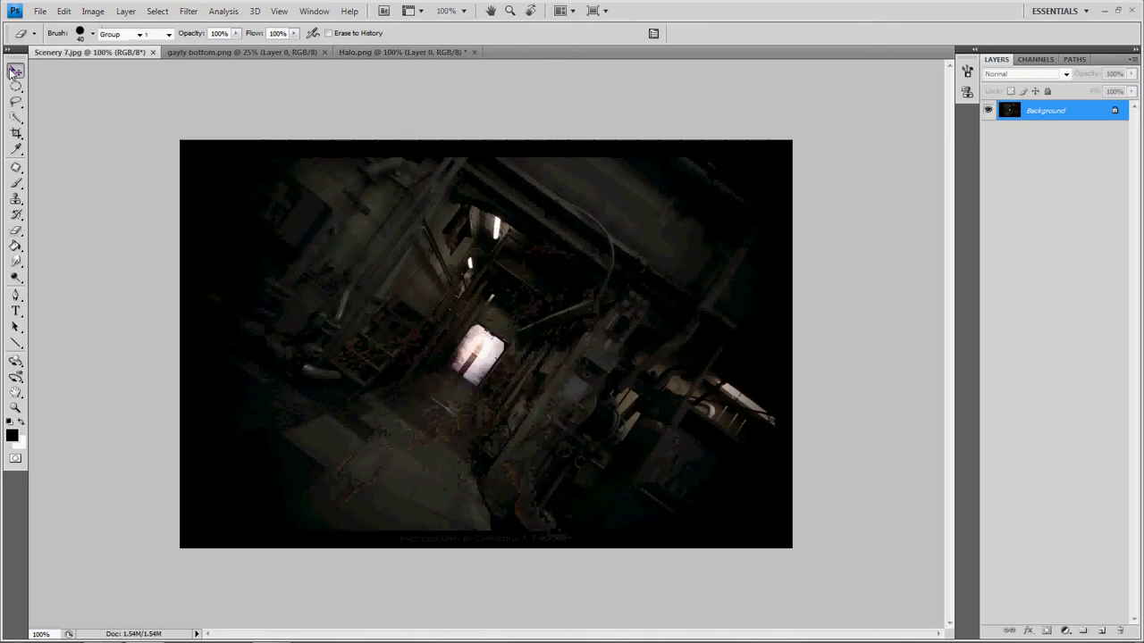
{"action": "key", "text": "v"}
{"action": "left_click_drag", "start_coordinate": [409, 52], "coordinate": [500, 375]}
{"action": "left_click_drag", "start_coordinate": [1025, 124], "coordinate": [1046, 141]}
{"action": "left_click_drag", "start_coordinate": [568, 309], "coordinate": [567, 266]}
- Show the transform controls, rotate the scenery layer counter-clockwise until the corridor stands upright and shift it slightly sideways
{"action": "left_click", "coordinate": [161, 33]}
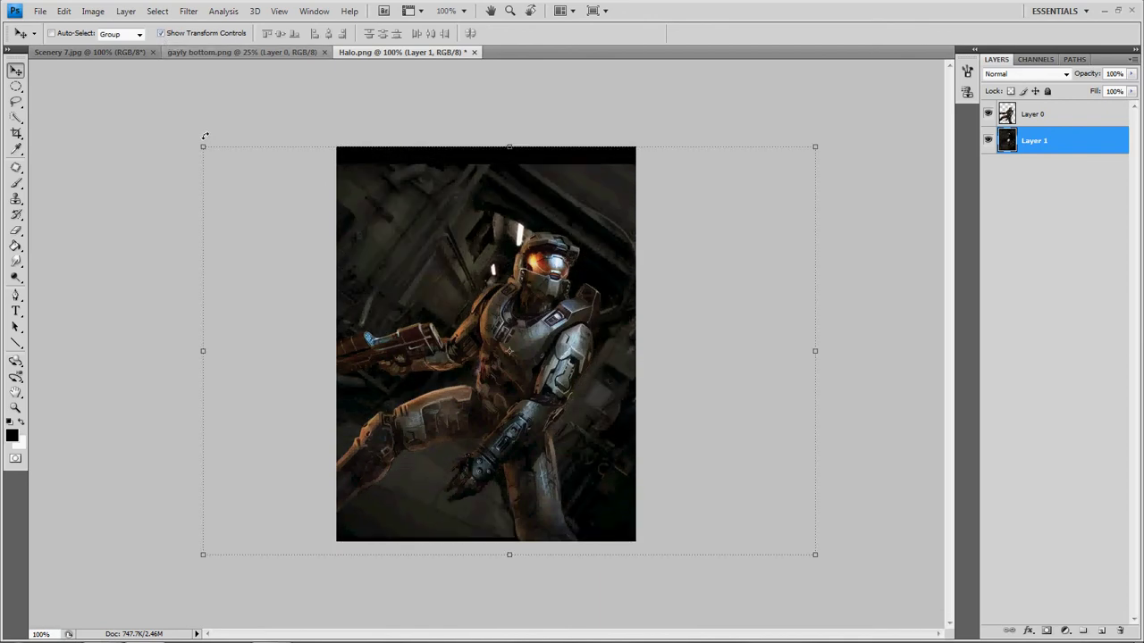
{"action": "left_click_drag", "start_coordinate": [192, 135], "coordinate": [143, 366]}
{"action": "left_click_drag", "start_coordinate": [509, 327], "coordinate": [539, 329]}
{"action": "left_click", "coordinate": [655, 33]}
- Crop the image tightly around the soldier to about 272 × 465 pixels
{"action": "left_click", "coordinate": [16, 132]}
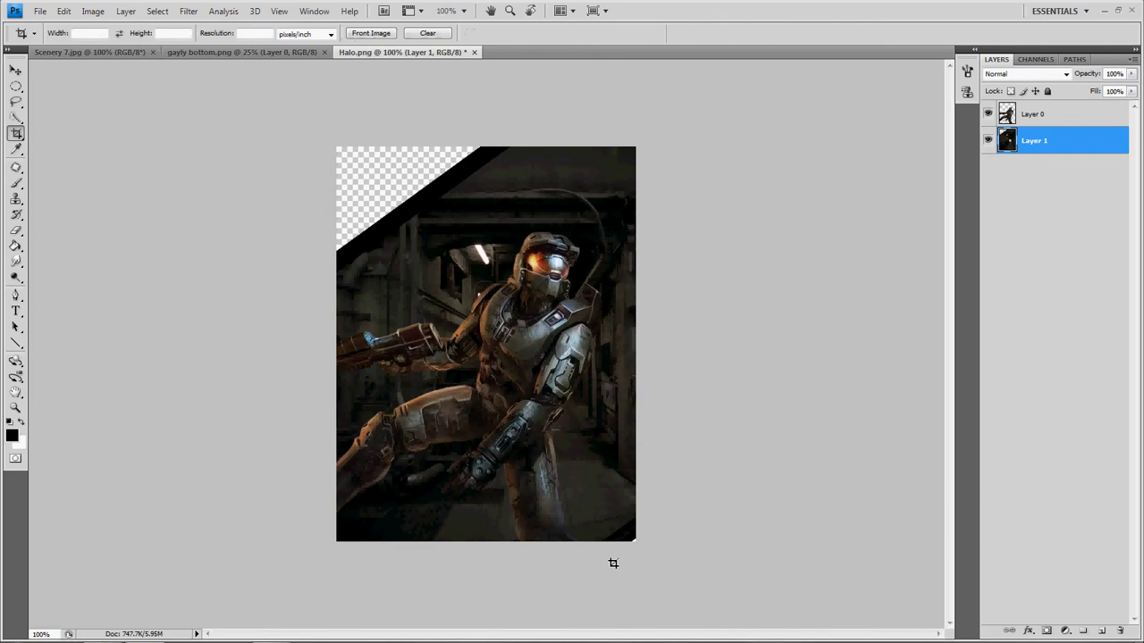
{"action": "left_click_drag", "start_coordinate": [528, 272], "coordinate": [429, 224]}
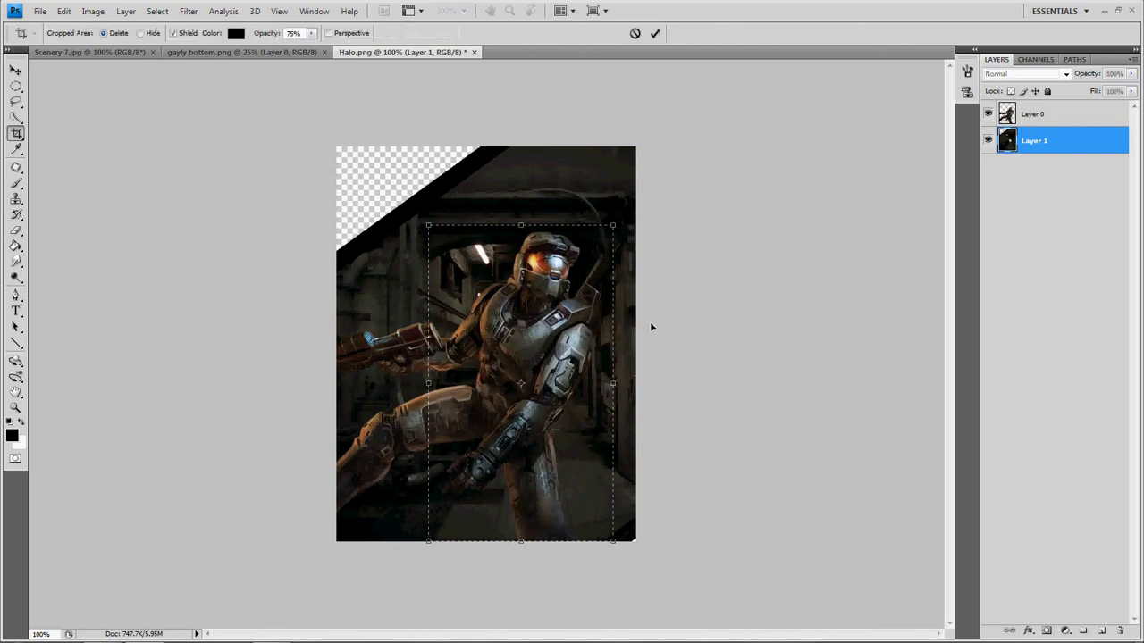
{"action": "left_click", "coordinate": [654, 33]}
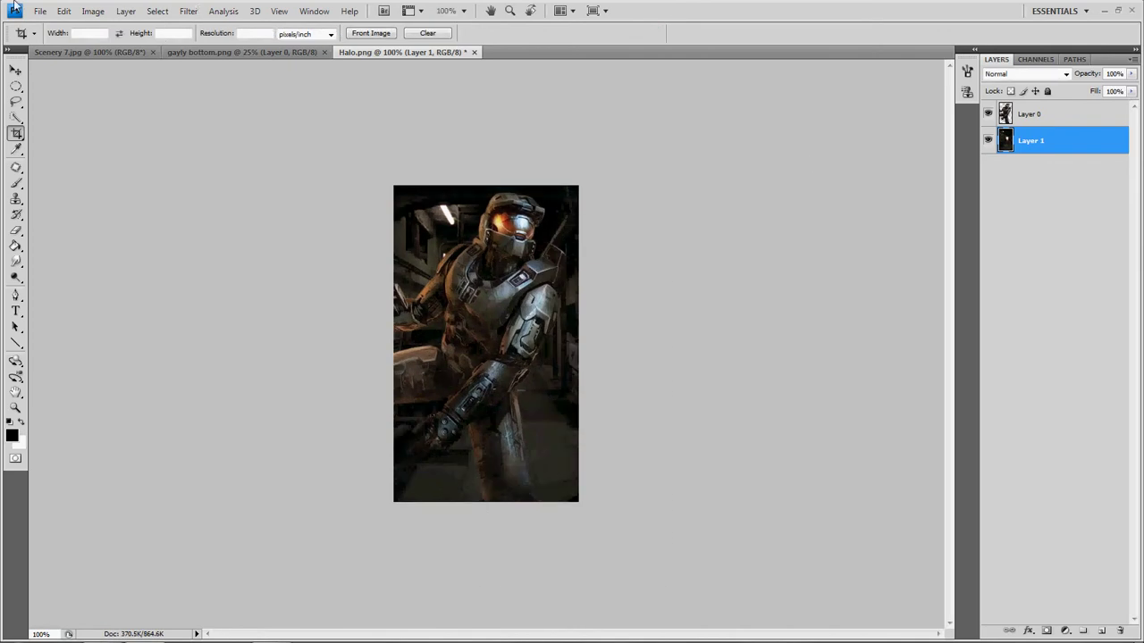
- Set the canvas size to 200 pixels wide and 400 pixels high, accepting the clipping
{"action": "left_click", "coordinate": [93, 11]}
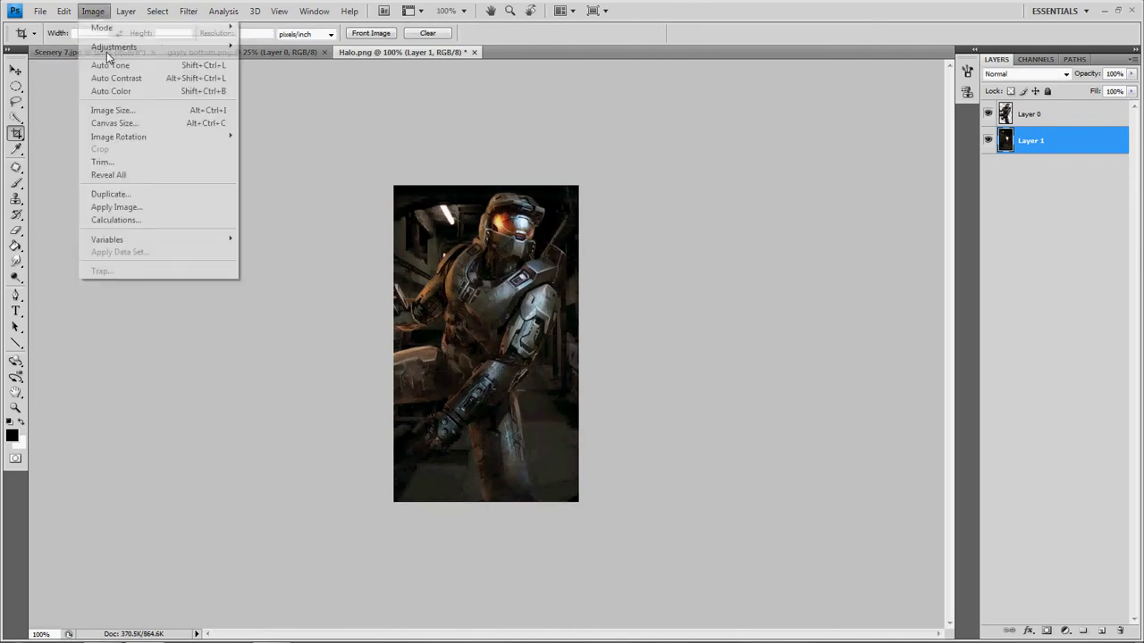
{"action": "left_click", "coordinate": [112, 123]}
{"action": "left_click", "coordinate": [597, 220]}
{"action": "left_click", "coordinate": [595, 233]}
{"action": "type", "text": "2"}
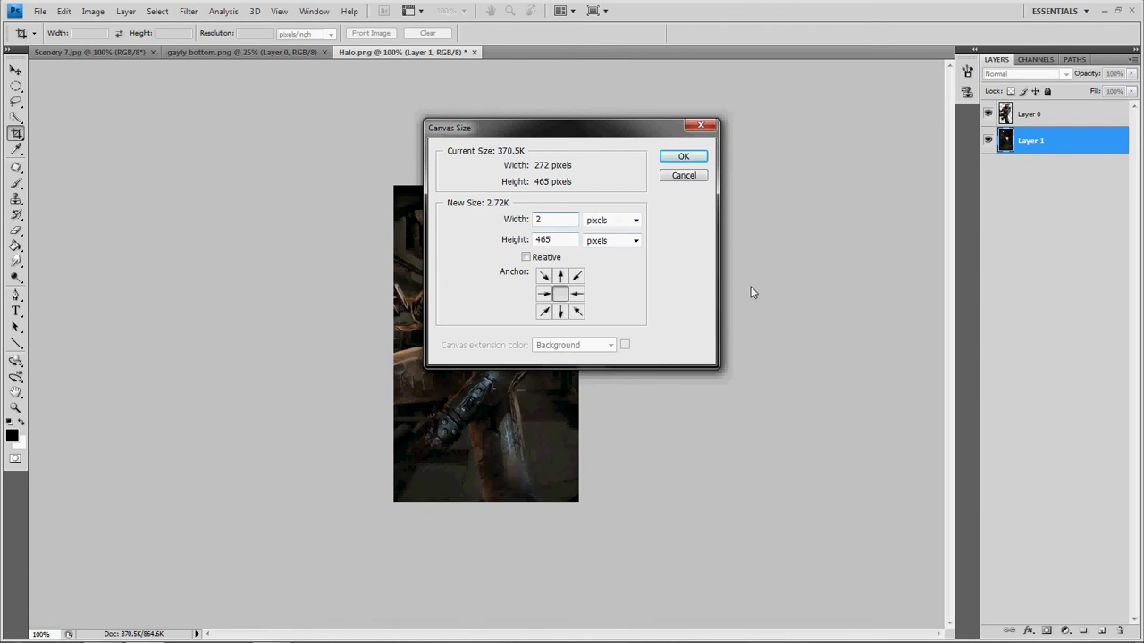
{"action": "type", "text": "00"}
{"action": "key", "text": "Tab"}
{"action": "type", "text": "400"}
{"action": "left_click", "coordinate": [689, 157]}
{"action": "left_click", "coordinate": [522, 243]}
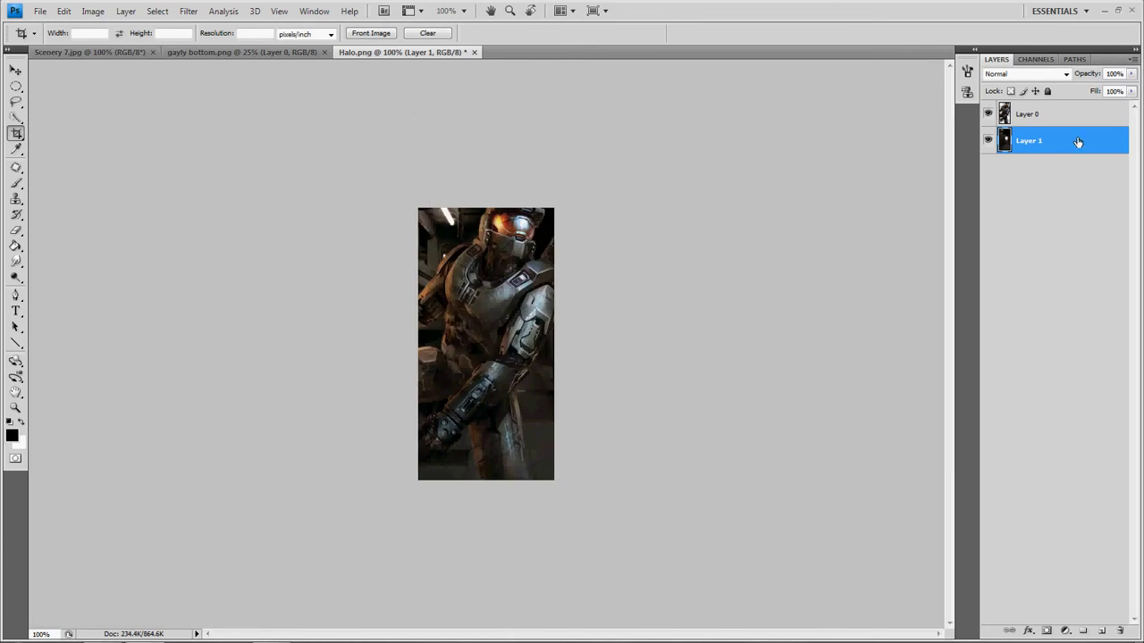
- Move the soldier layer down slightly, scale it to 84.3% so the helmet fits the canvas, and hide the transform controls
{"action": "left_click", "coordinate": [1059, 113]}
{"action": "left_click", "coordinate": [16, 69]}
{"action": "left_click_drag", "start_coordinate": [501, 290], "coordinate": [504, 308]}
{"action": "left_click_drag", "start_coordinate": [401, 214], "coordinate": [447, 254]}
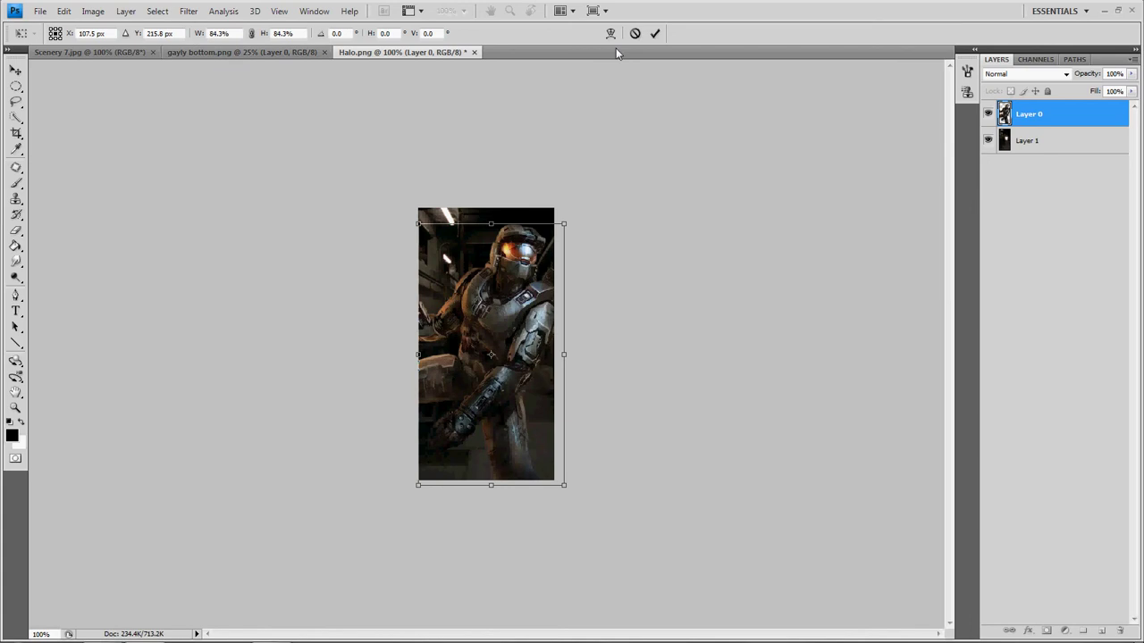
{"action": "left_click", "coordinate": [653, 34]}
{"action": "left_click", "coordinate": [188, 36]}
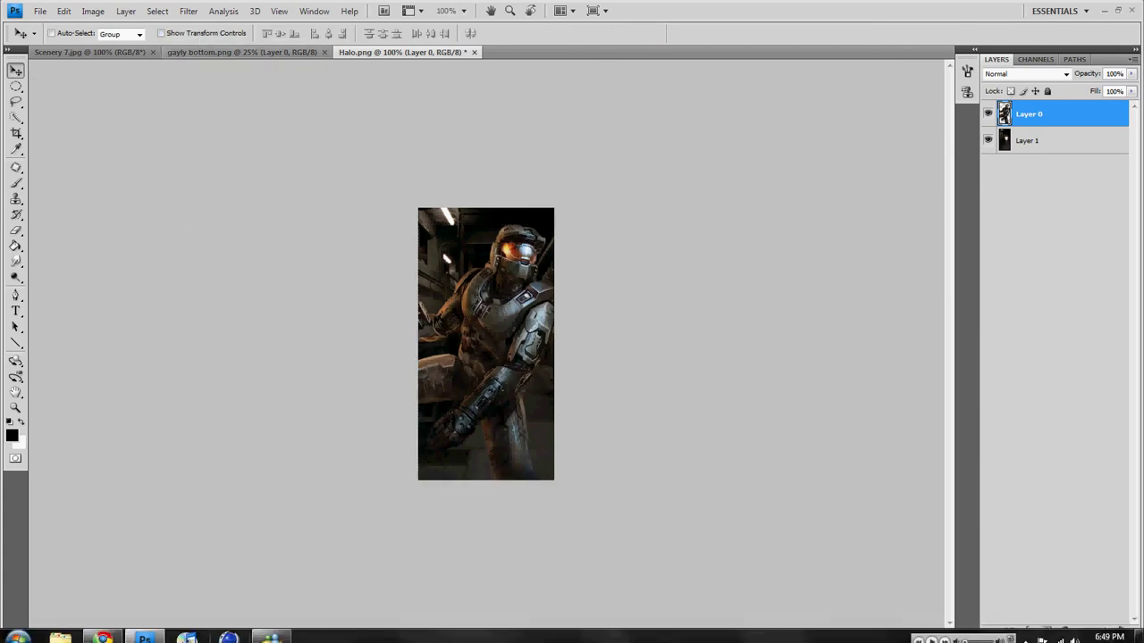
- Check the finished Death By C4D artwork in the browser's forum thread and return to Photoshop
{"action": "left_click", "coordinate": [103, 637]}
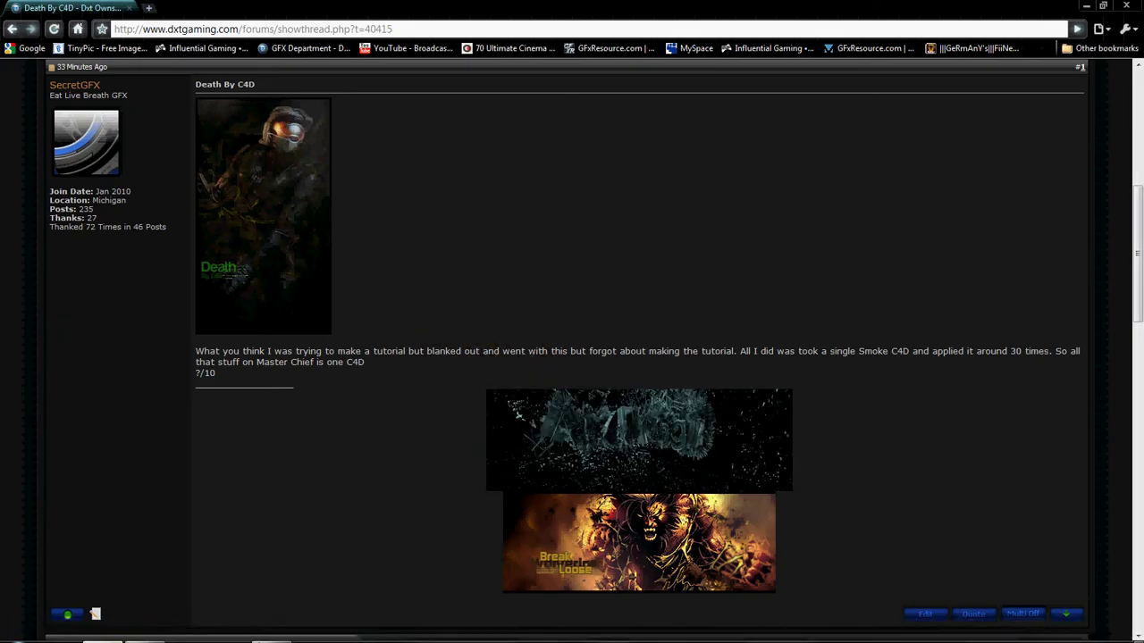
{"action": "left_click", "coordinate": [141, 633]}
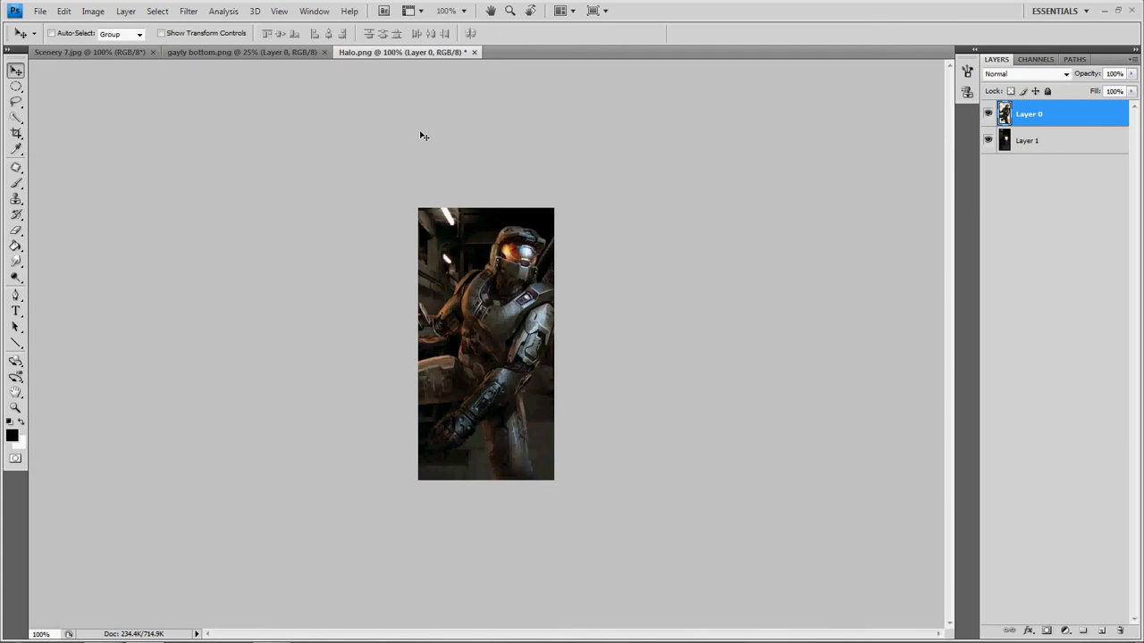
- Apply the Topaz Sharpen filter to the soldier layer and duplicate the layer
{"action": "left_click", "coordinate": [158, 11]}
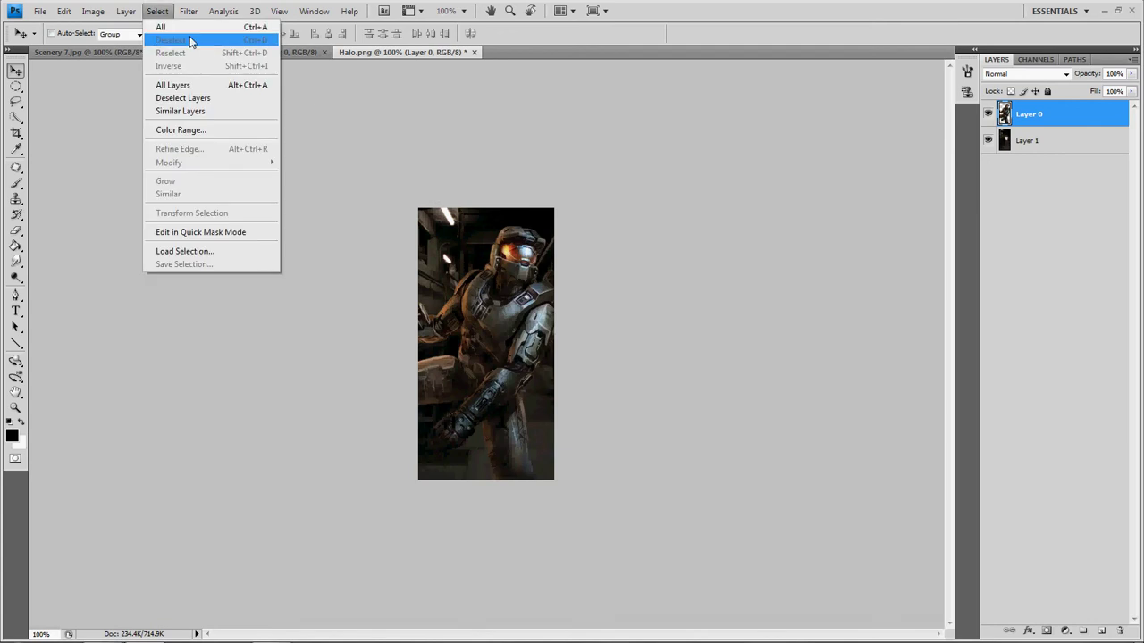
{"action": "mouse_move", "coordinate": [189, 11]}
{"action": "mouse_move", "coordinate": [224, 298]}
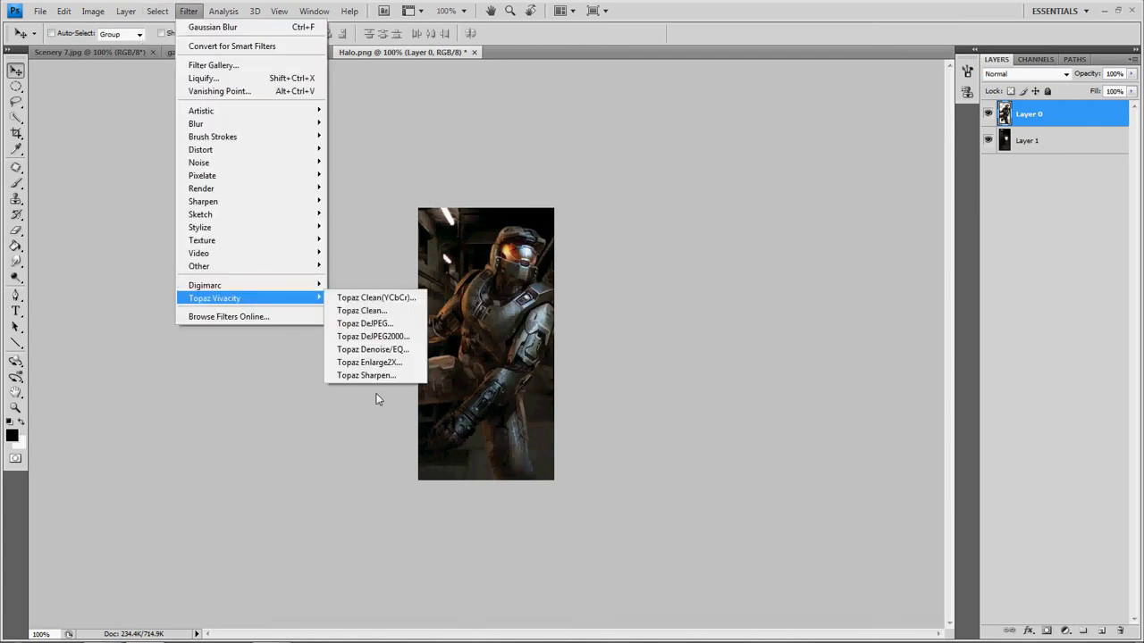
{"action": "left_click", "coordinate": [418, 376]}
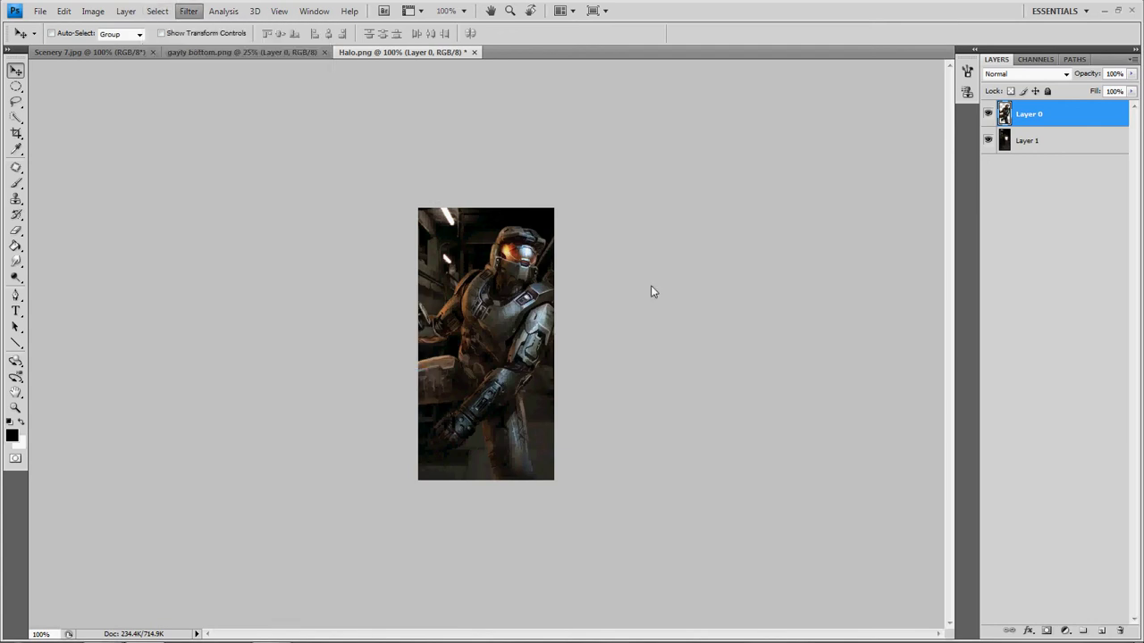
{"action": "left_click", "coordinate": [707, 205]}
{"action": "key", "text": "ctrl+j"}
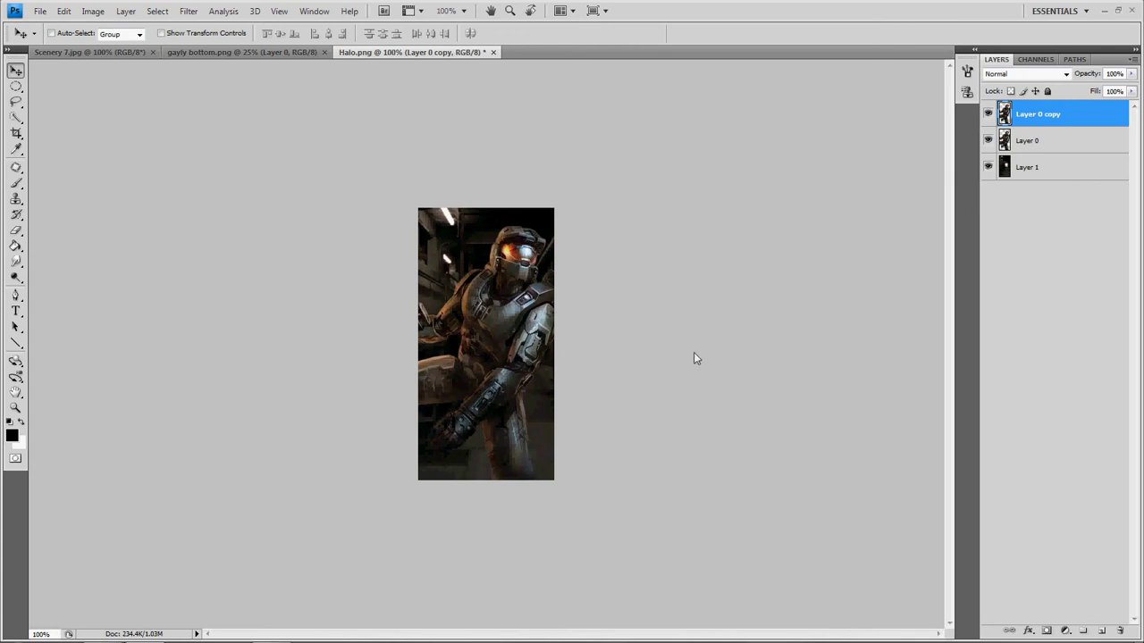
- Try erasing parts of the duplicated soldier layer with the Eraser at 20% opacity and undo the erasing
{"action": "left_click", "coordinate": [16, 230]}
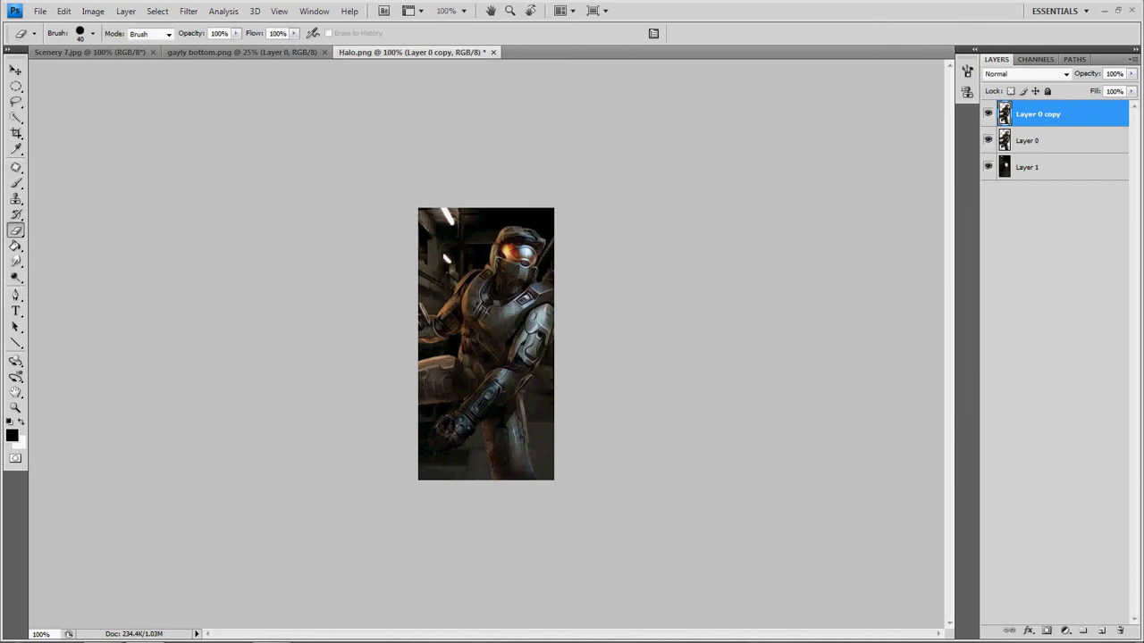
{"action": "mouse_move", "coordinate": [54, 636]}
{"action": "left_click", "coordinate": [103, 630]}
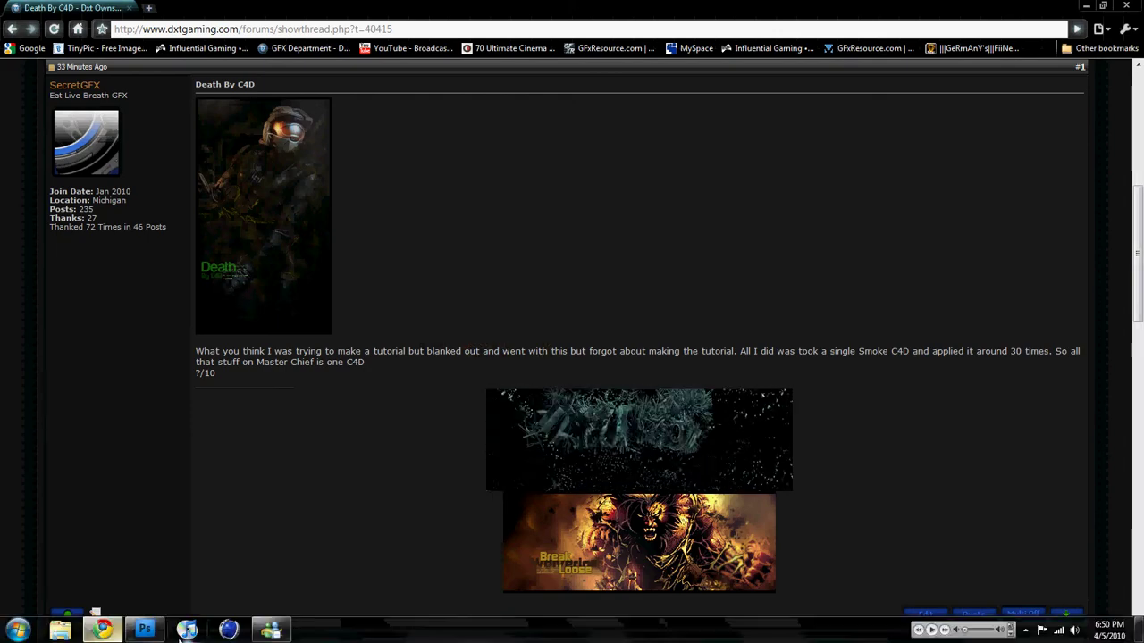
{"action": "left_click", "coordinate": [268, 630]}
{"action": "left_click_drag", "start_coordinate": [199, 33], "coordinate": [167, 35]}
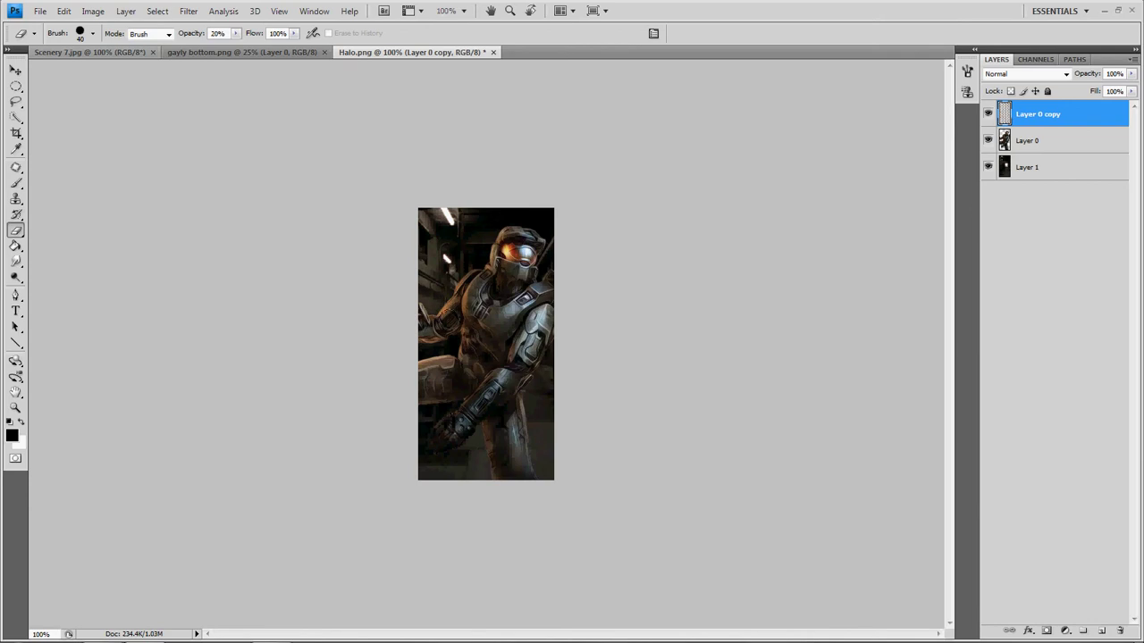
{"action": "left_click_drag", "start_coordinate": [449, 326], "coordinate": [448, 338]}
{"action": "key", "text": "ctrl+z"}
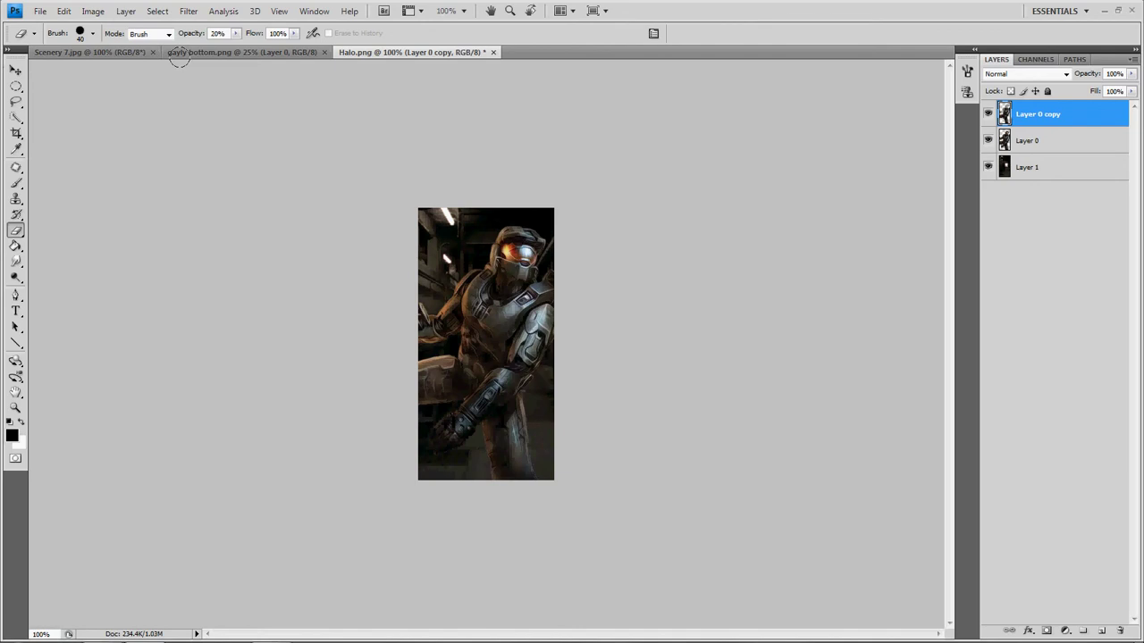
- Scale the smoke render in gayly bottom.png down to 32.5%
{"action": "left_click", "coordinate": [208, 51]}
{"action": "left_click", "coordinate": [17, 69]}
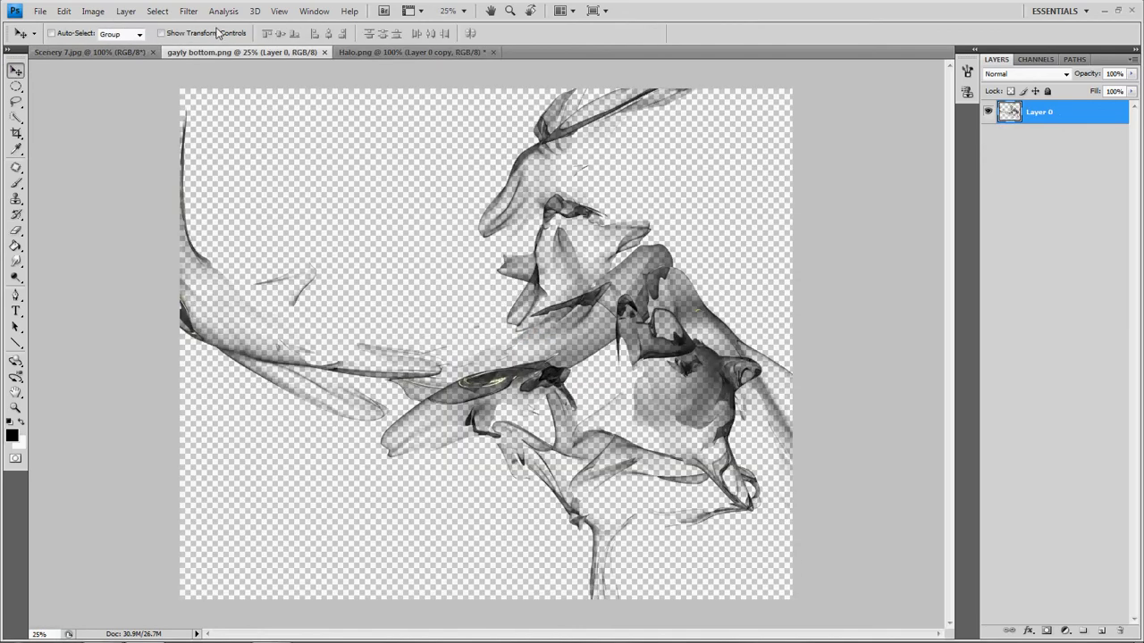
{"action": "left_click_drag", "start_coordinate": [178, 88], "coordinate": [592, 434]}
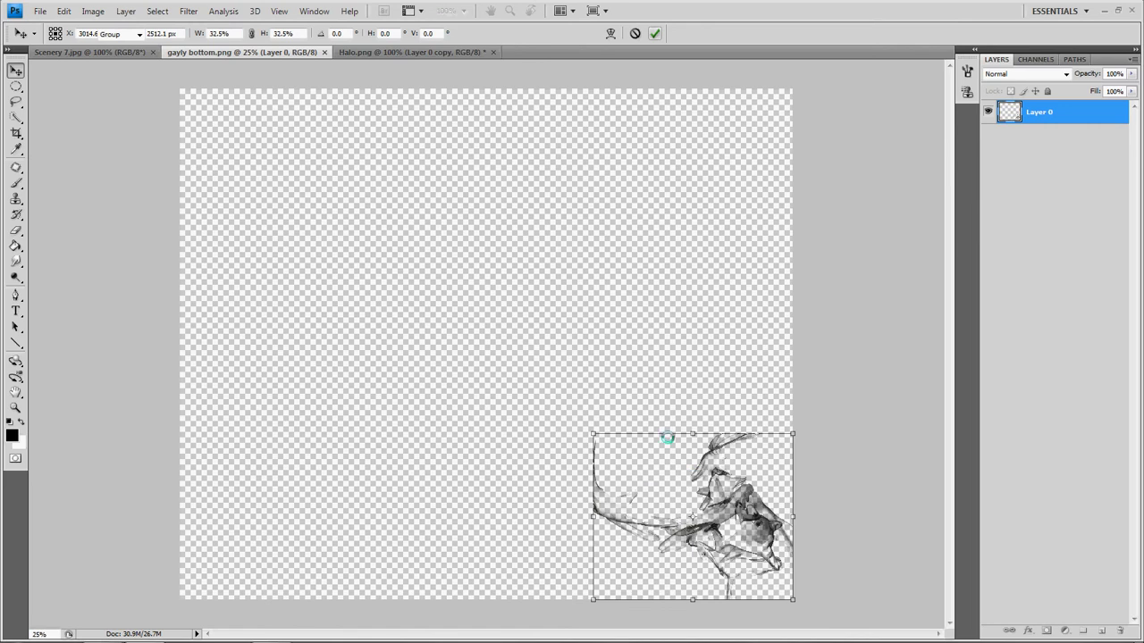
{"action": "key", "text": "Return"}
- Copy the smoke render into Halo.png, scale it to 29.1% and place it over the soldier's torso
{"action": "left_click_drag", "start_coordinate": [626, 501], "coordinate": [476, 298]}
{"action": "left_click_drag", "start_coordinate": [143, 125], "coordinate": [388, 272]}
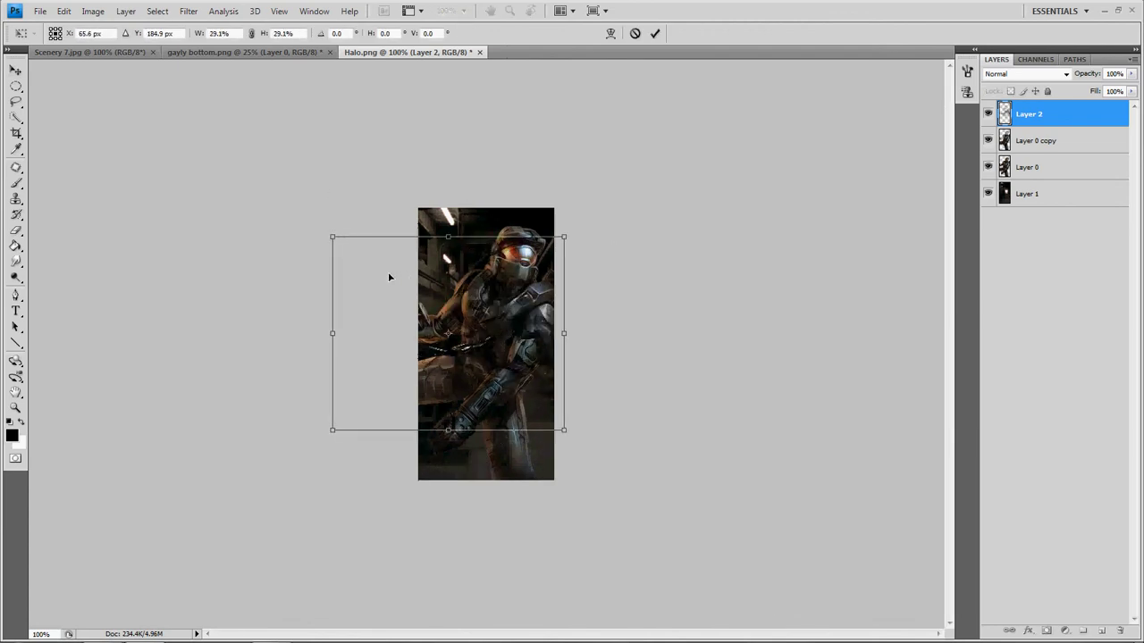
{"action": "left_click", "coordinate": [655, 34]}
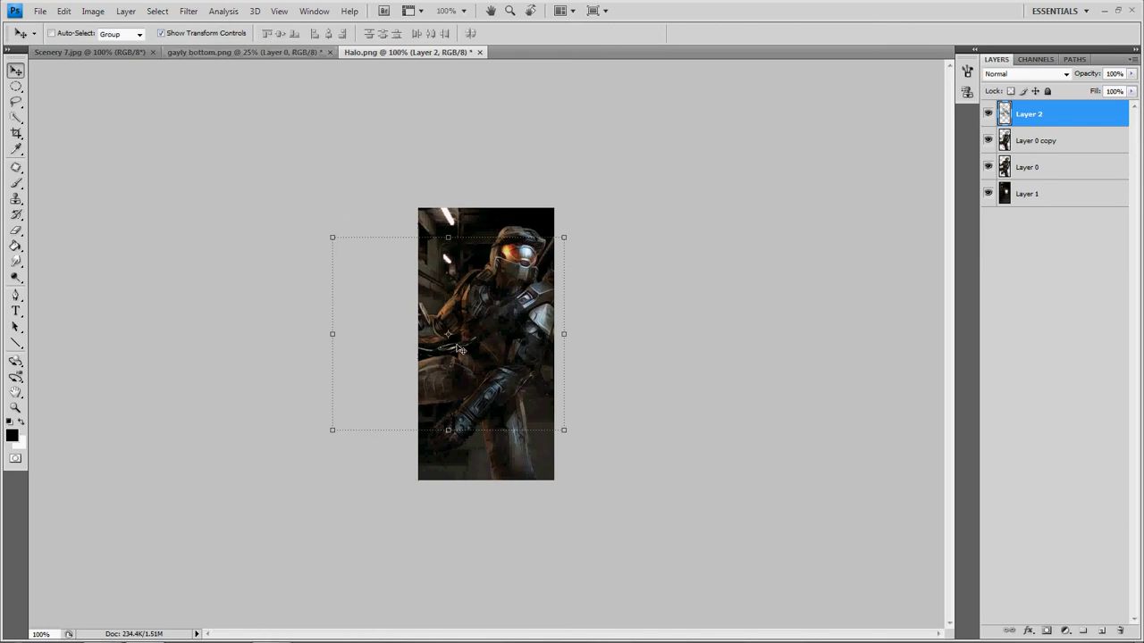
- Duplicate the smoke render, rotate the copy to -28.2°, scale it to 57.3% and place it over the soldier's torso and gun arm
{"action": "left_click_drag", "start_coordinate": [565, 380], "coordinate": [429, 382]}
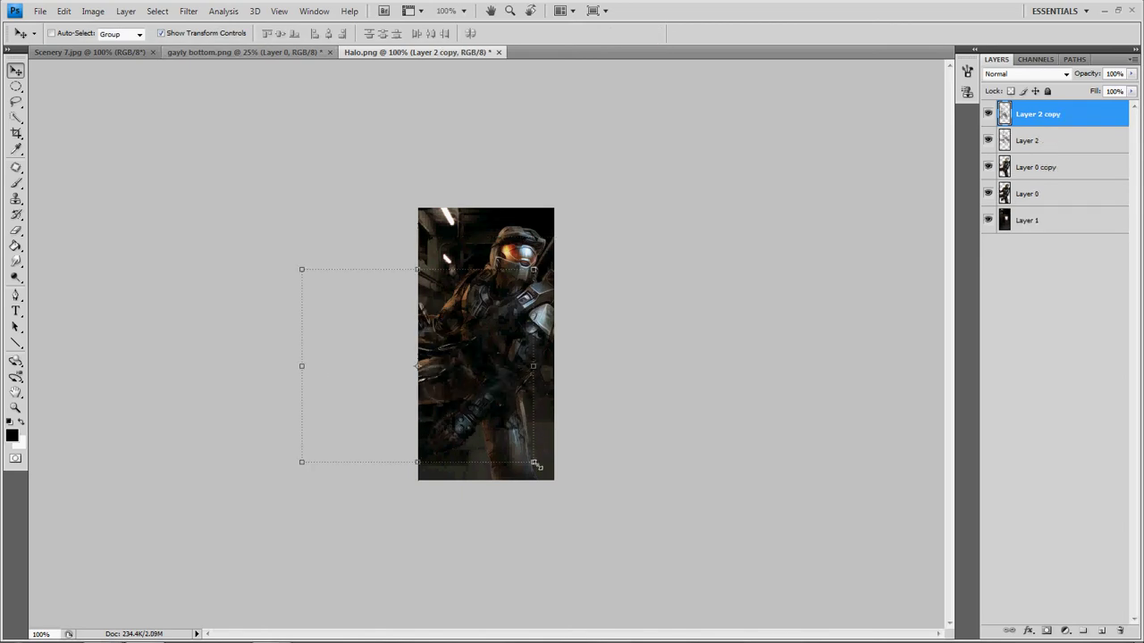
{"action": "left_click_drag", "start_coordinate": [544, 467], "coordinate": [572, 407]}
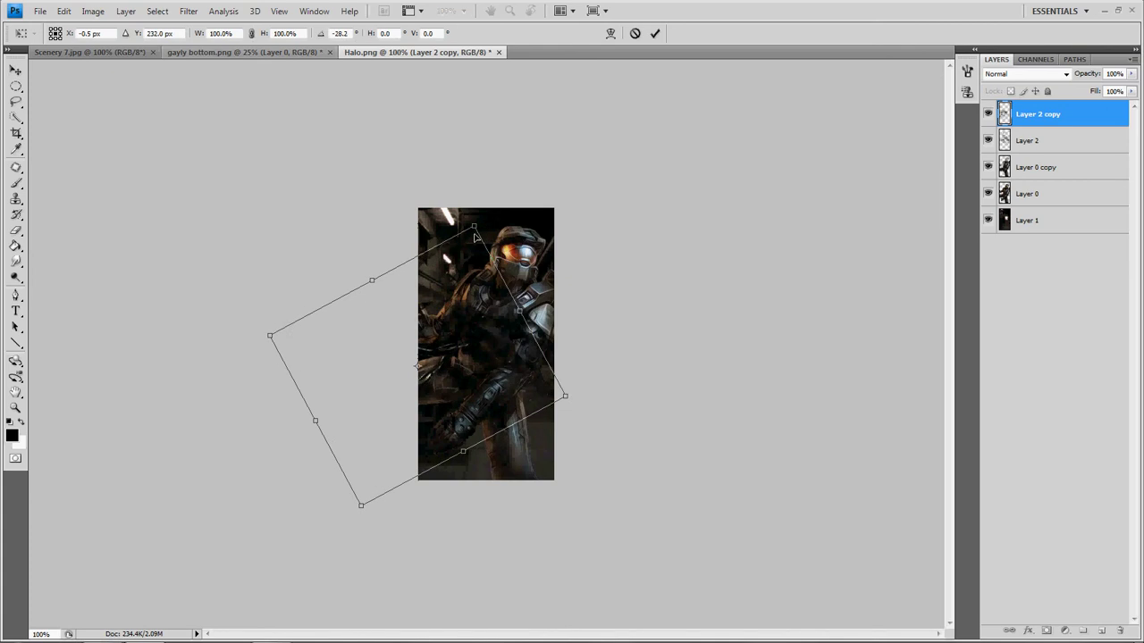
{"action": "left_click_drag", "start_coordinate": [450, 297], "coordinate": [421, 344]}
{"action": "left_click_drag", "start_coordinate": [406, 391], "coordinate": [460, 304]}
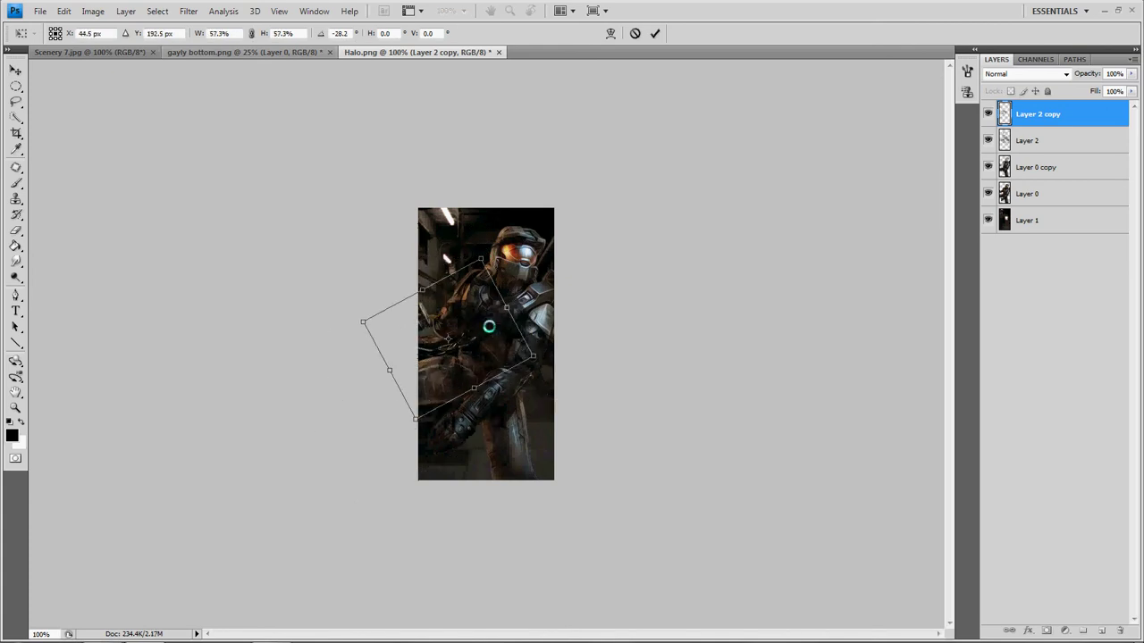
{"action": "left_click", "coordinate": [655, 33]}
- Duplicate the smaller smoke render, rotate the new copy to 131.3° and place it over the soldier's waist and gun arm
{"action": "key", "text": "ctrl+j"}
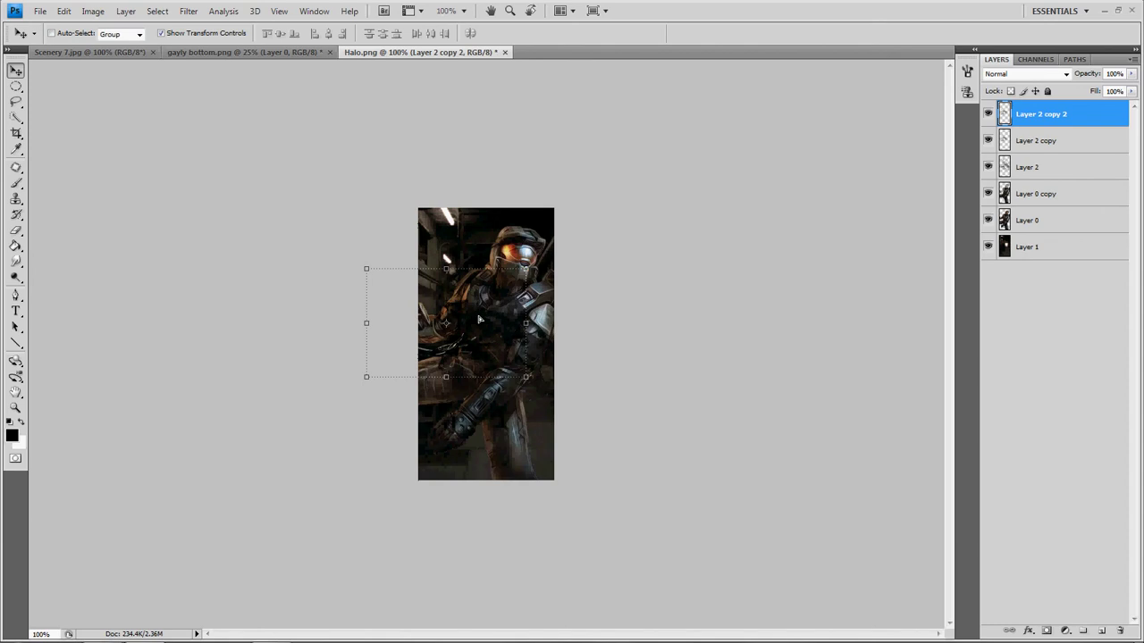
{"action": "left_click_drag", "start_coordinate": [508, 297], "coordinate": [525, 306]}
{"action": "left_click_drag", "start_coordinate": [592, 244], "coordinate": [457, 357]}
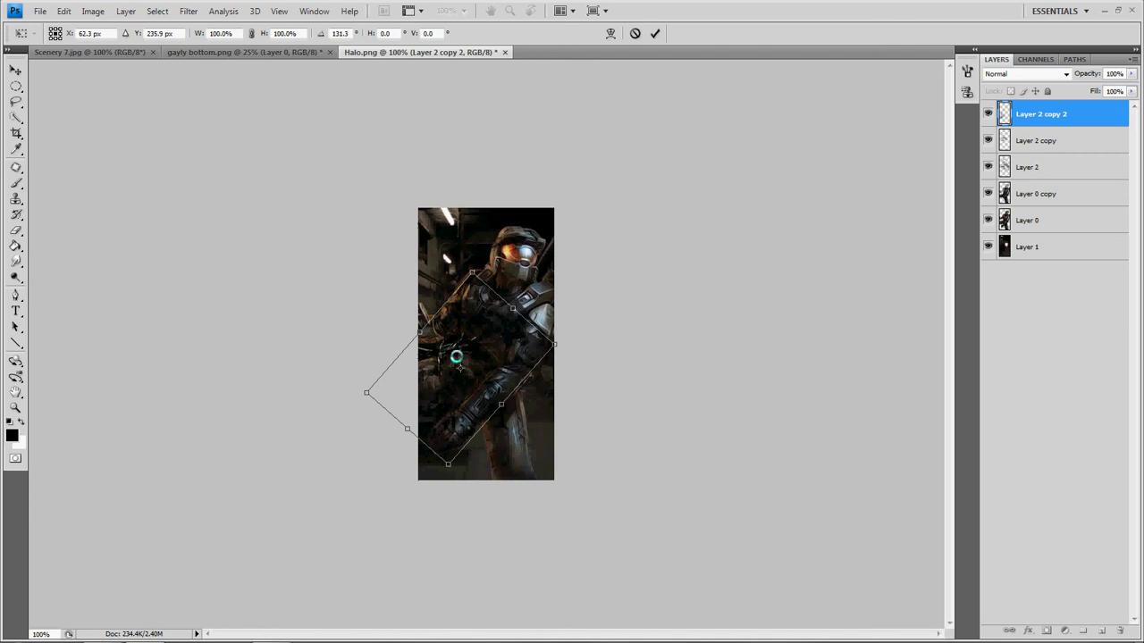
{"action": "left_click", "coordinate": [655, 33]}
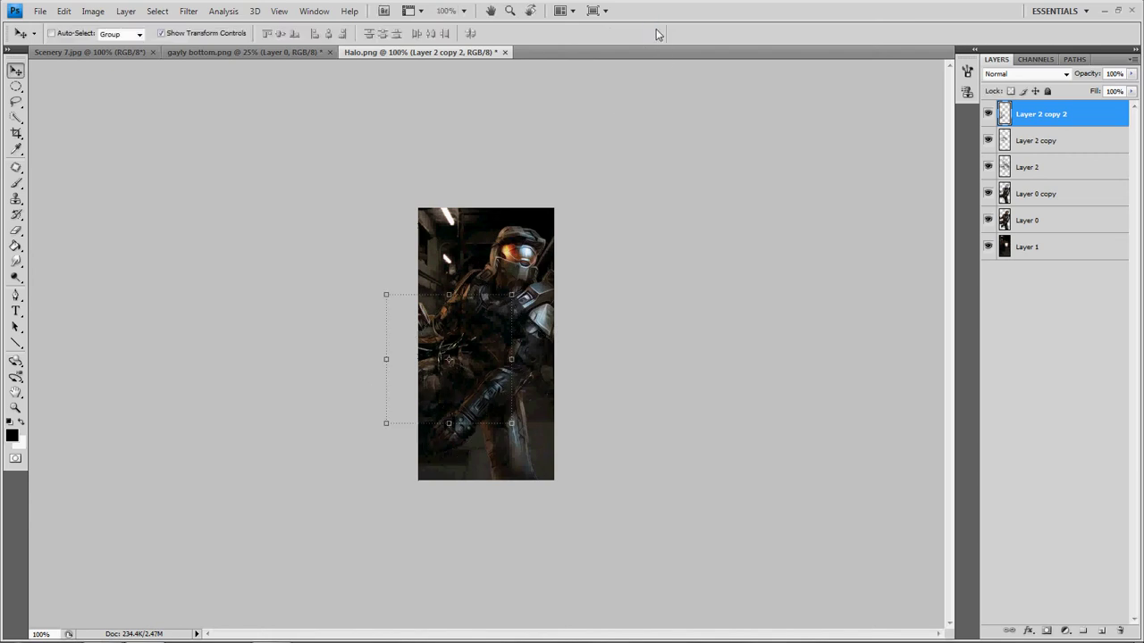
- Duplicate the rotated smoke render, move the copy over the arm at the canvas's right edge and duplicate it again
{"action": "key", "text": "ctrl+j"}
{"action": "left_click_drag", "start_coordinate": [449, 374], "coordinate": [558, 304]}
{"action": "key", "text": "ctrl+j"}
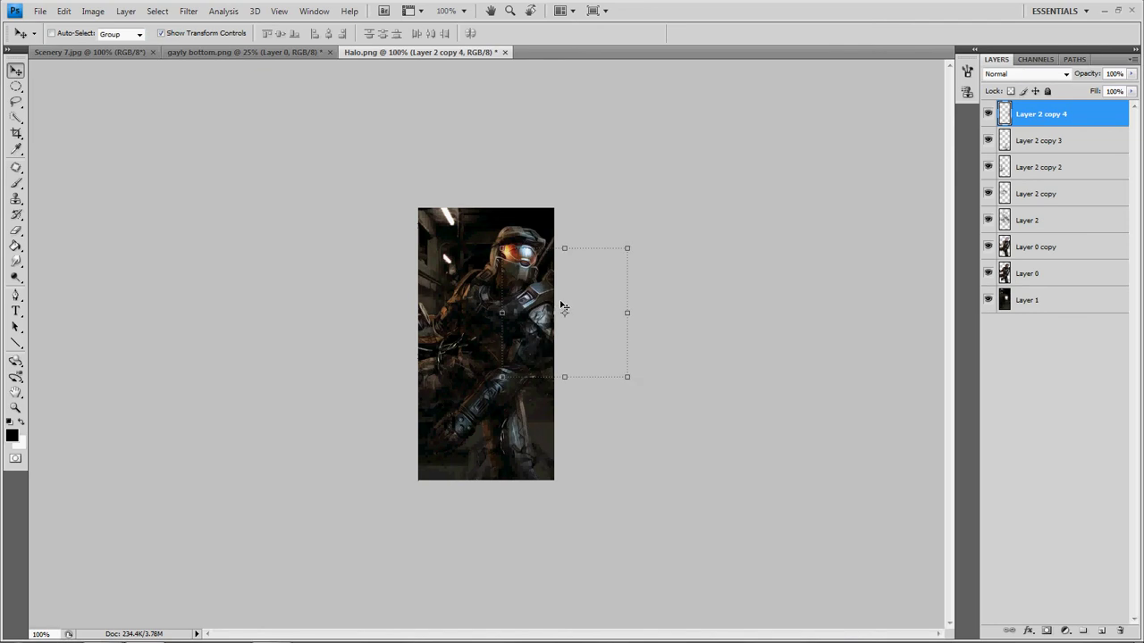
- Duplicate the smoke render, rotate the copy to -33.0°, scale it to 51.3% and place it over the gun hand at the canvas's left edge
{"action": "key", "text": "ctrl+j"}
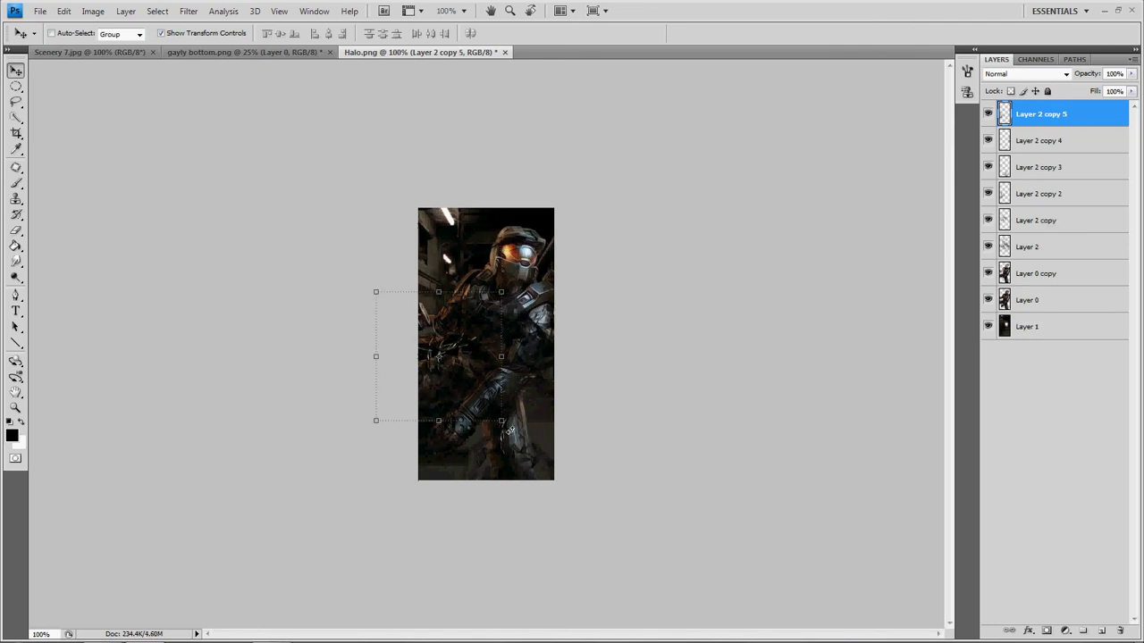
{"action": "left_click_drag", "start_coordinate": [445, 386], "coordinate": [461, 332]}
{"action": "key", "text": "Return"}
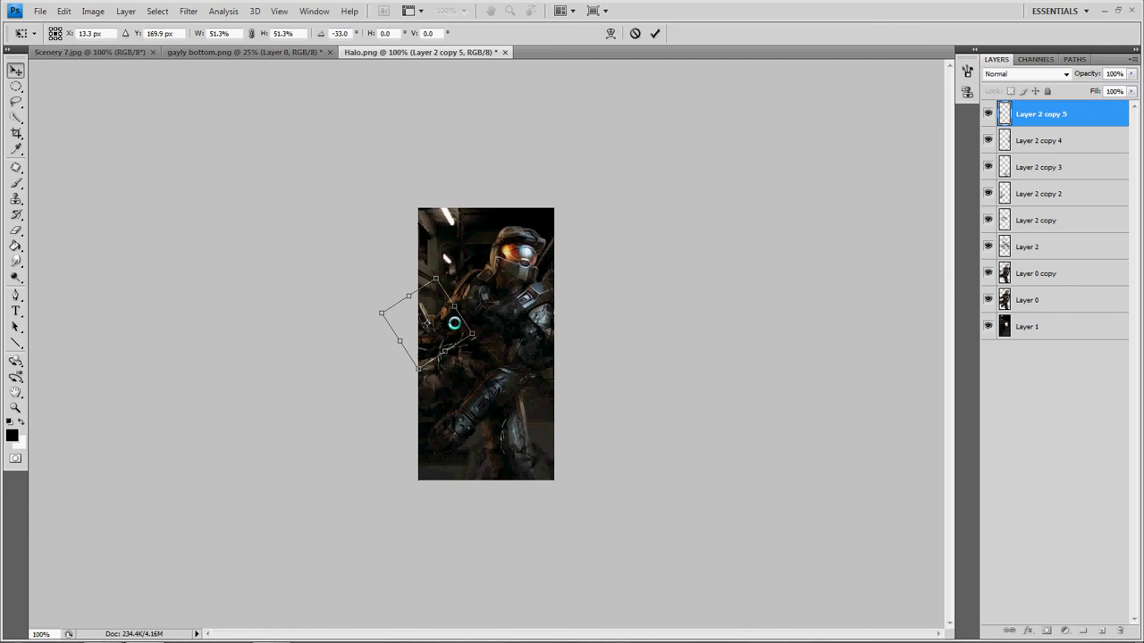
- Duplicate the smaller smoke render twice, placing one copy below the gun hand at the left edge and the other over the right-hand lower leg
{"action": "key", "text": "ctrl+j"}
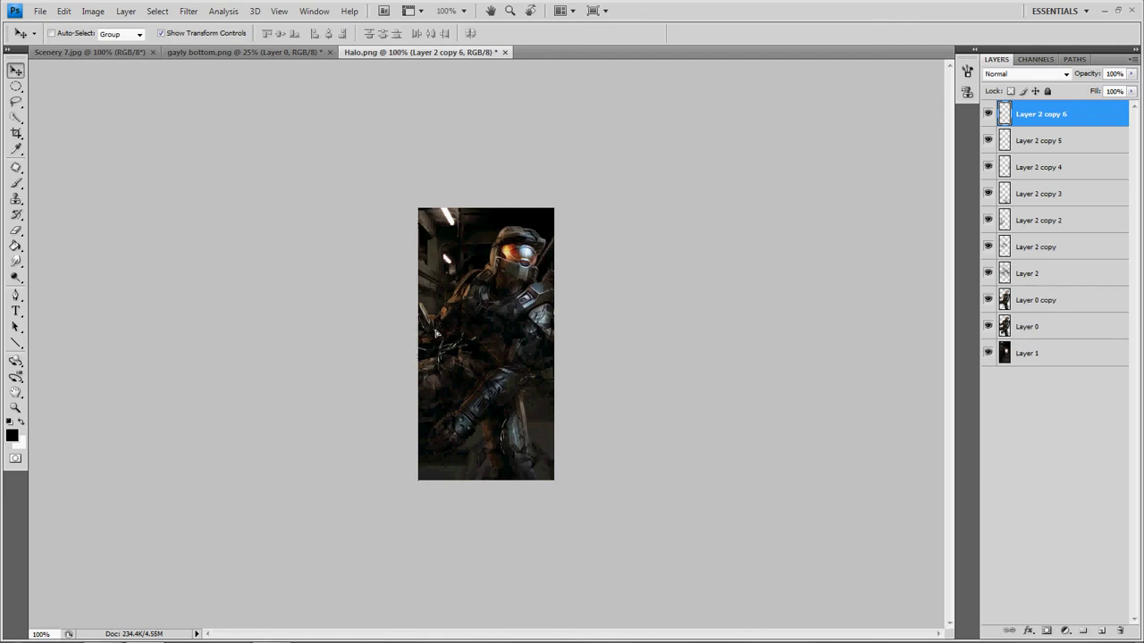
{"action": "key", "text": "ctrl+j"}
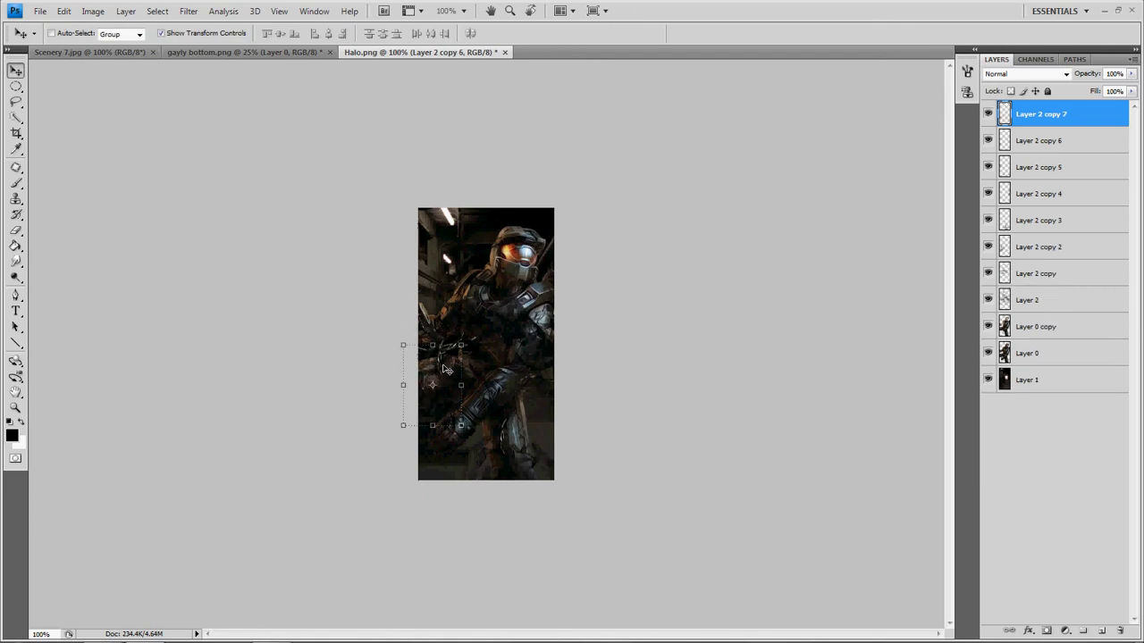
{"action": "key", "text": "ctrl+t"}
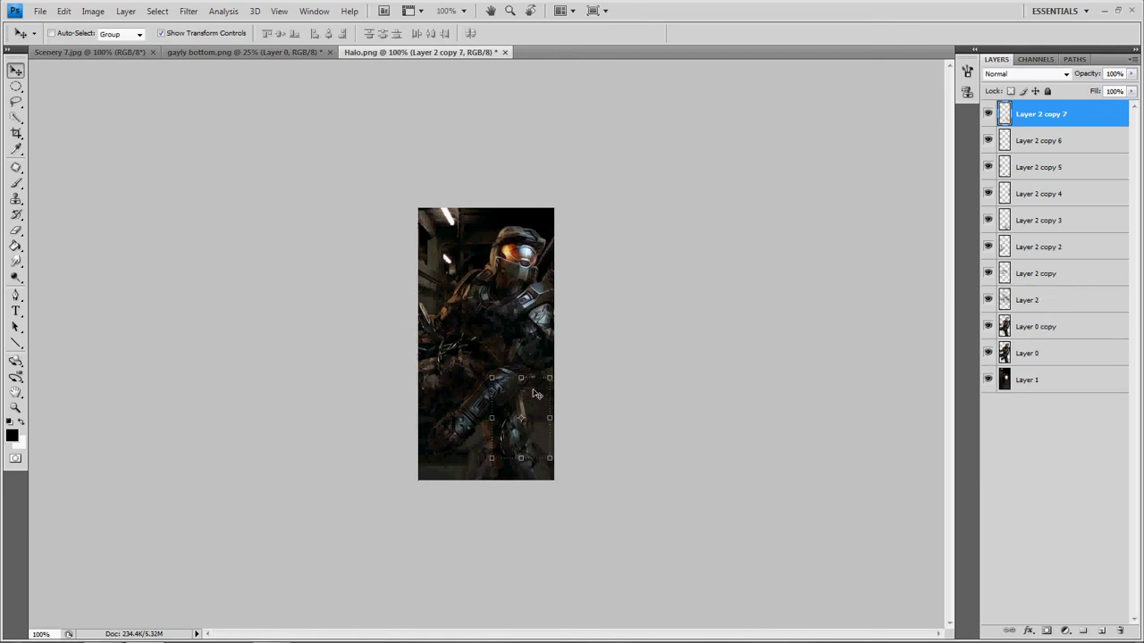
{"action": "key", "text": "Return"}
- Duplicate the smoke render again, rotate the copy to about 118° and place it over the shoulder and arm at the canvas's right edge
{"action": "key", "text": "ctrl+j"}
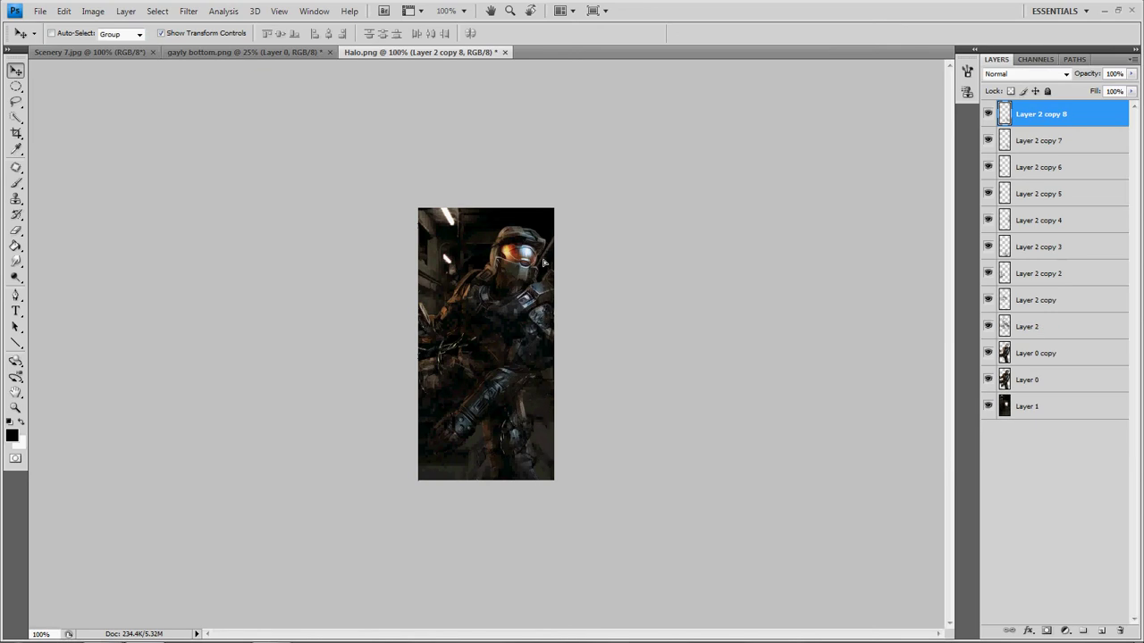
{"action": "key", "text": "ctrl+t"}
{"action": "left_click_drag", "start_coordinate": [588, 336], "coordinate": [550, 327]}
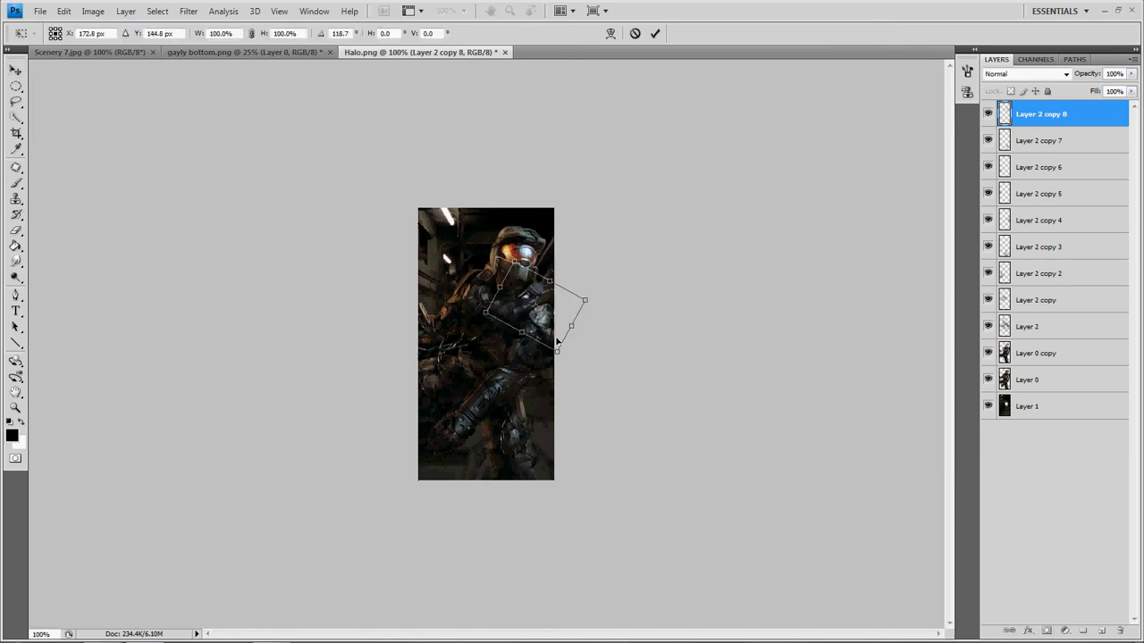
{"action": "left_click", "coordinate": [655, 33]}
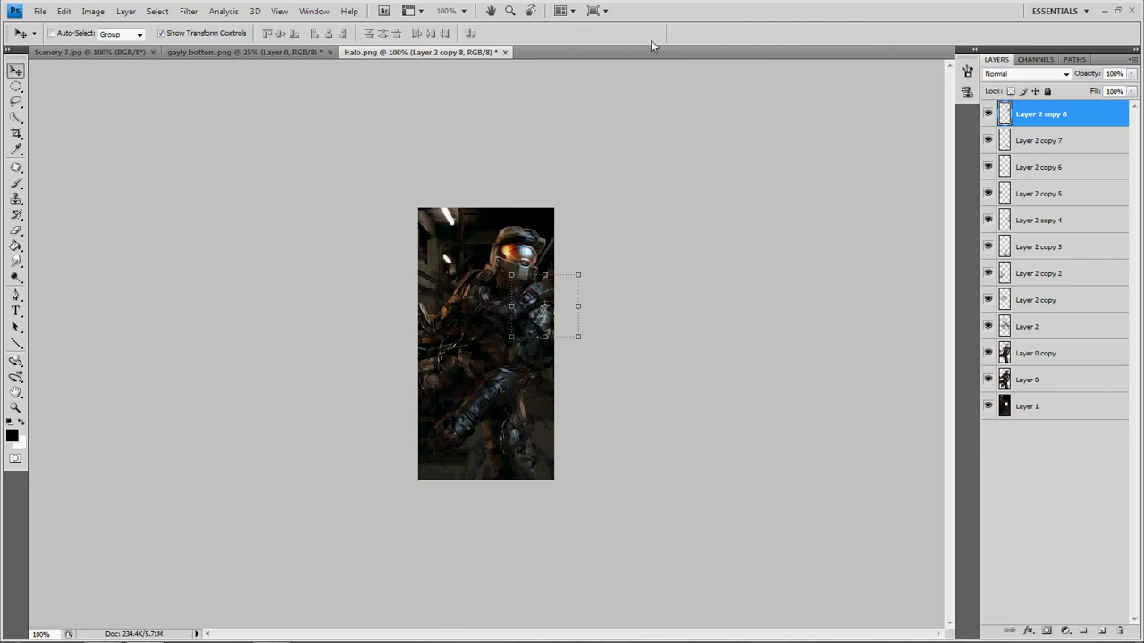
- Duplicate the rotated smoke render twice more, placing the last copy over the soldier's legs
{"action": "key", "text": "ctrl+j"}
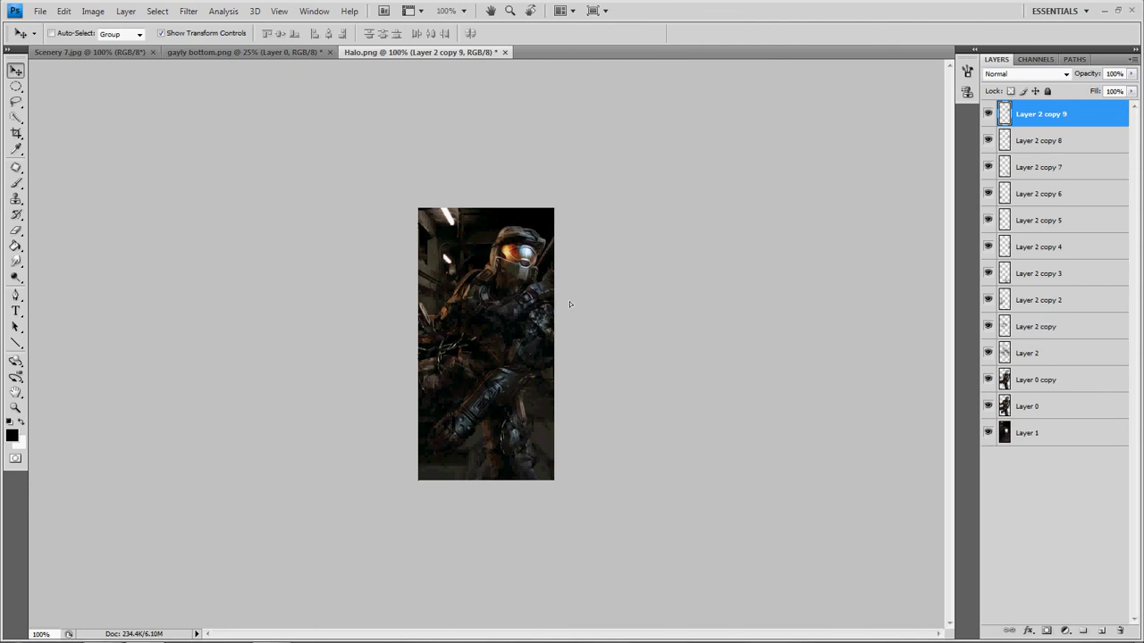
{"action": "key", "text": "ctrl+j"}
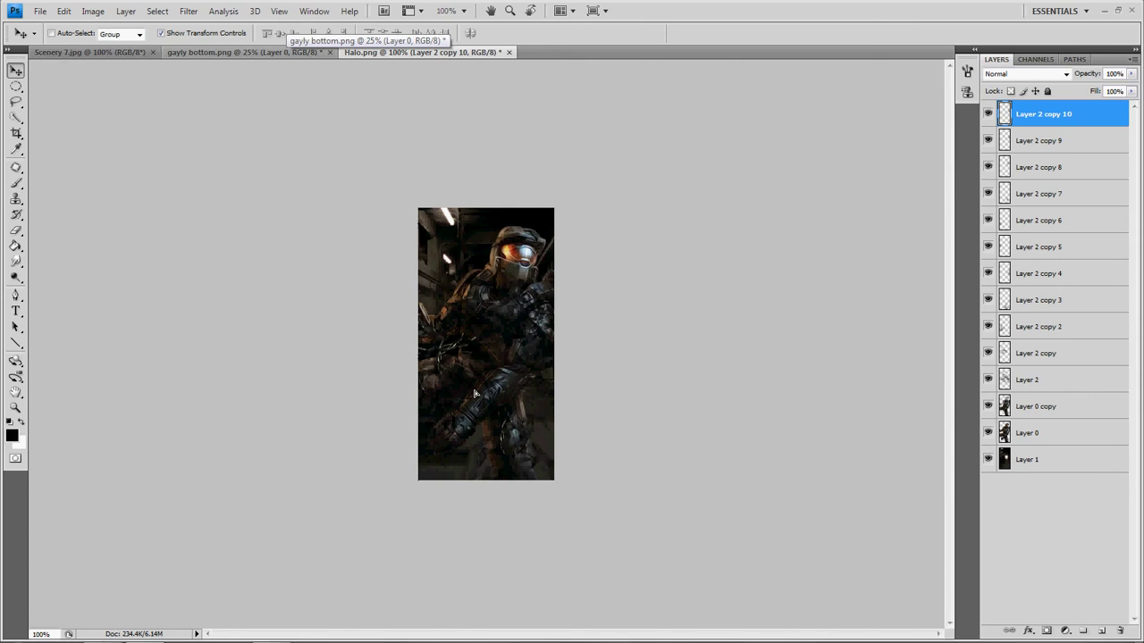
{"action": "left_click_drag", "start_coordinate": [491, 406], "coordinate": [491, 408]}
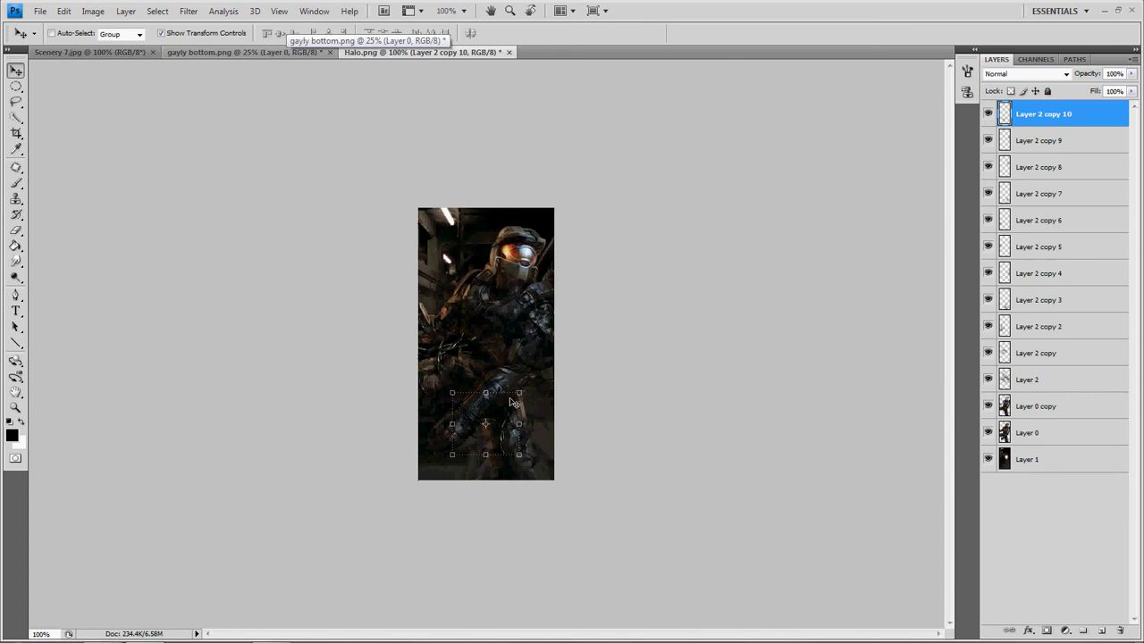
- Select the scenery background layer and crop the document to the full canvas bounds, deleting everything outside it
{"action": "left_click", "coordinate": [1044, 460]}
{"action": "left_click", "coordinate": [16, 134]}
{"action": "left_click_drag", "start_coordinate": [417, 208], "coordinate": [555, 480]}
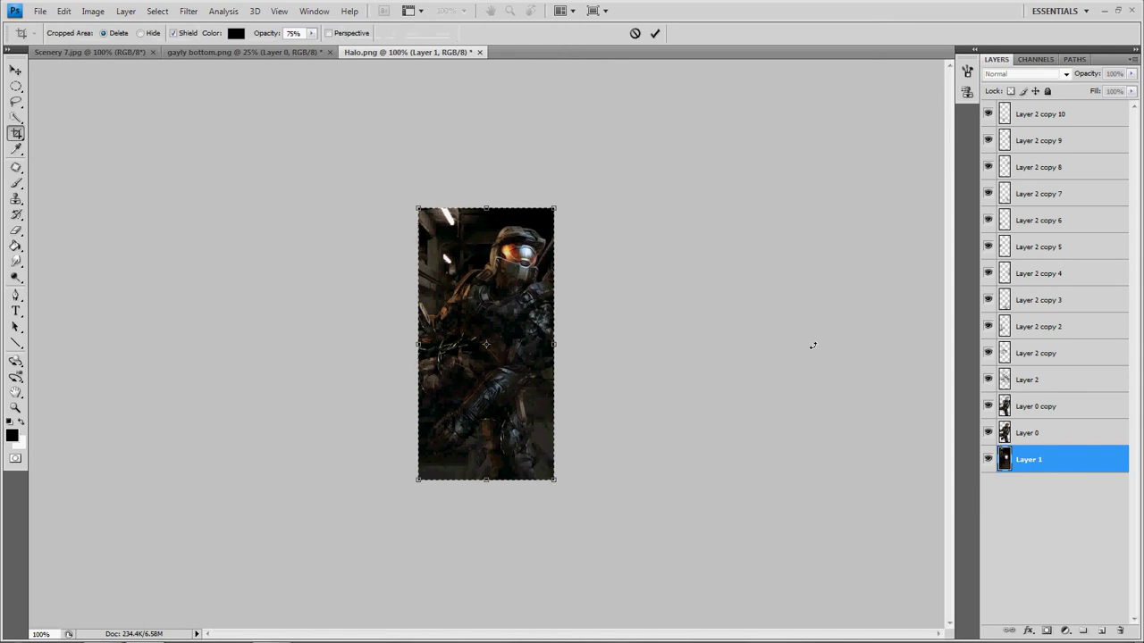
{"action": "left_click", "coordinate": [653, 32]}
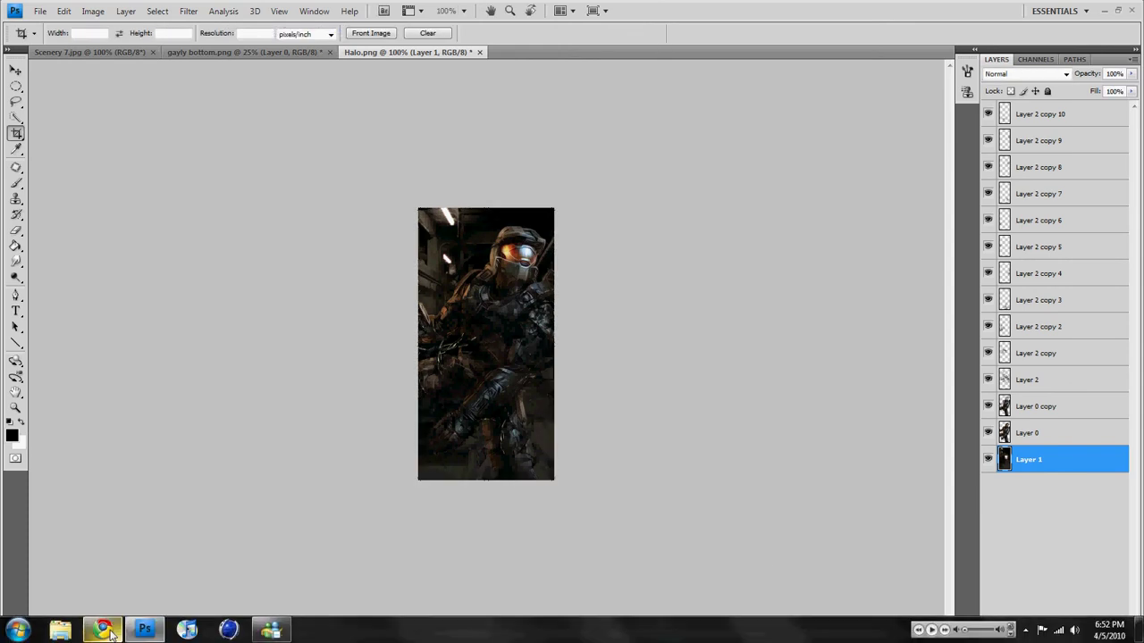
- Switch to Chrome to view the finished graphic in the Death By C4D forum thread, and return to Photoshop
{"action": "left_click", "coordinate": [105, 629]}
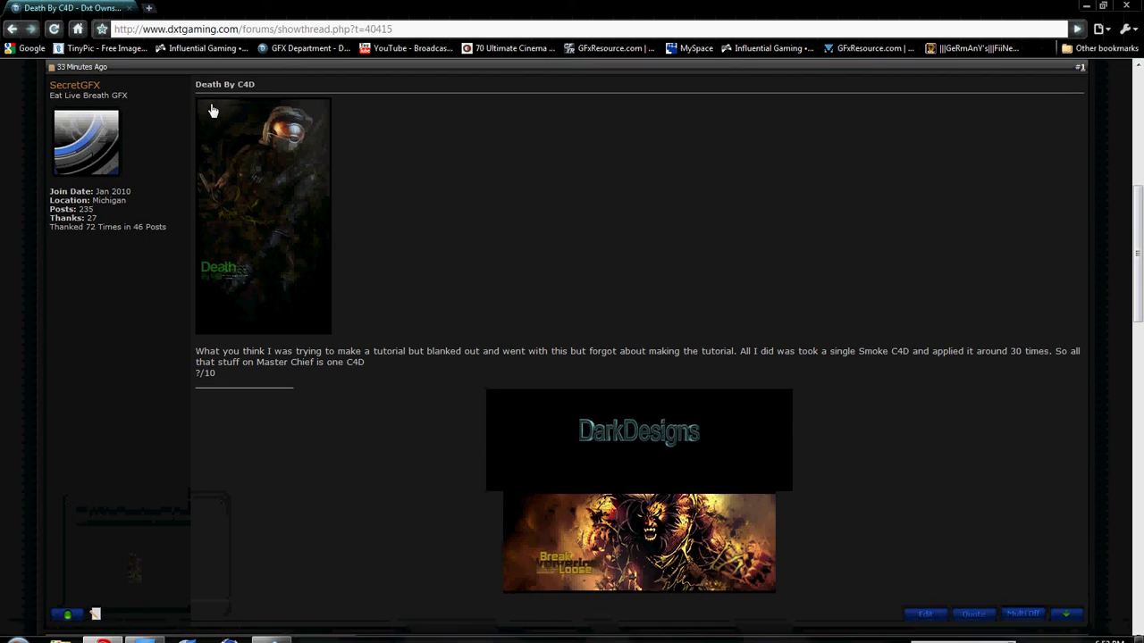
{"action": "mouse_move", "coordinate": [102, 626]}
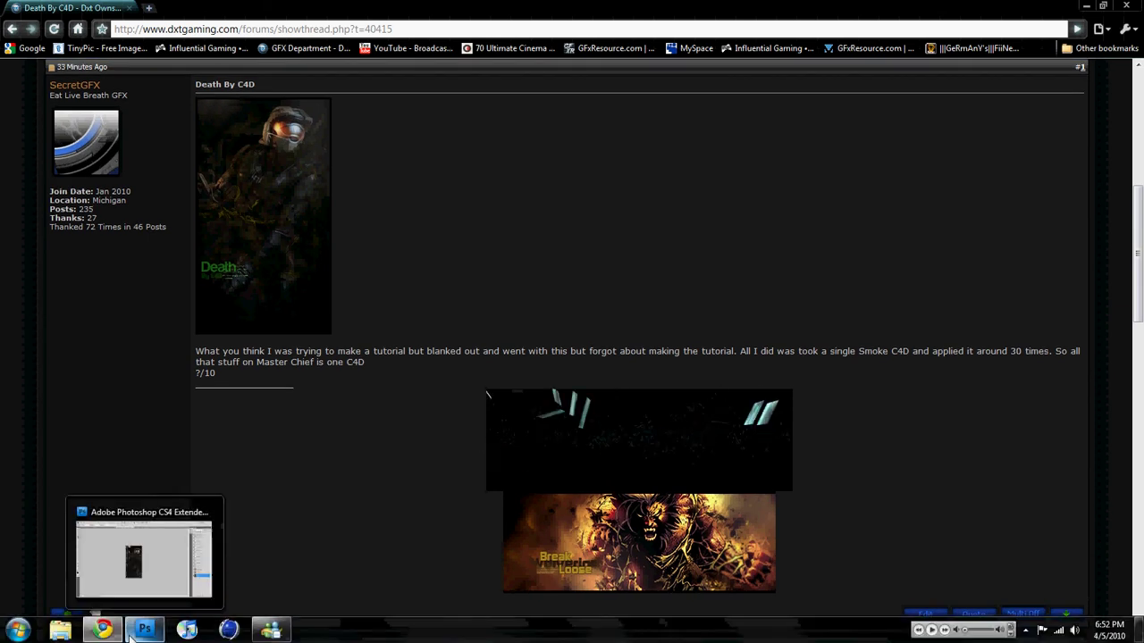
{"action": "left_click", "coordinate": [134, 561]}
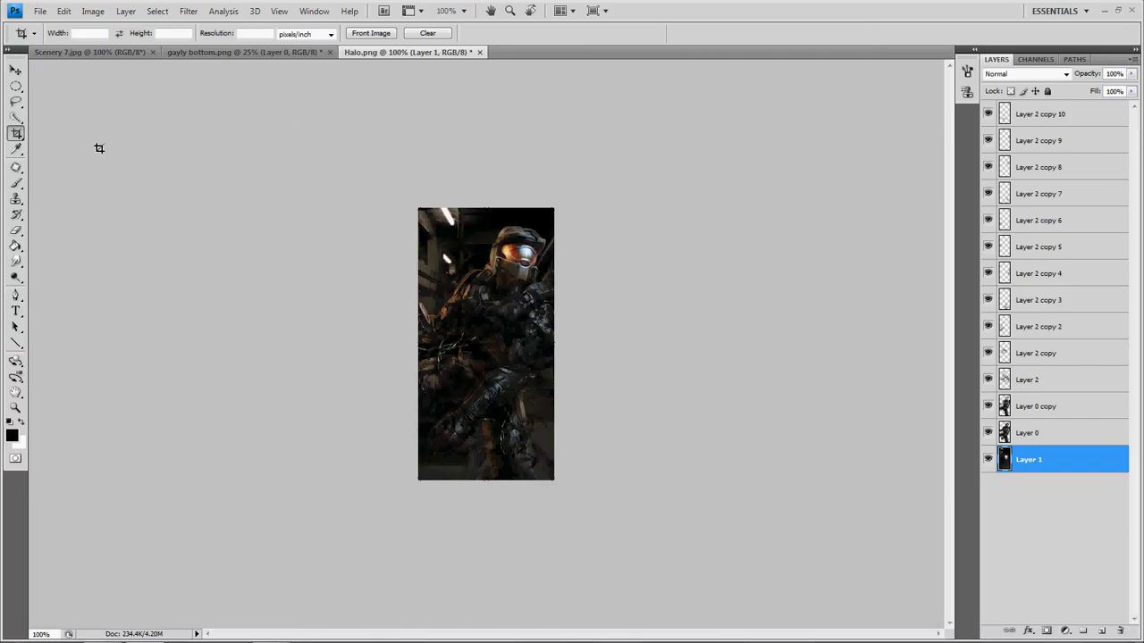
- Use the Patch tool to replace the bright lights in the background's upper-left area with darker scenery, and clear the selection
{"action": "left_click", "coordinate": [16, 167]}
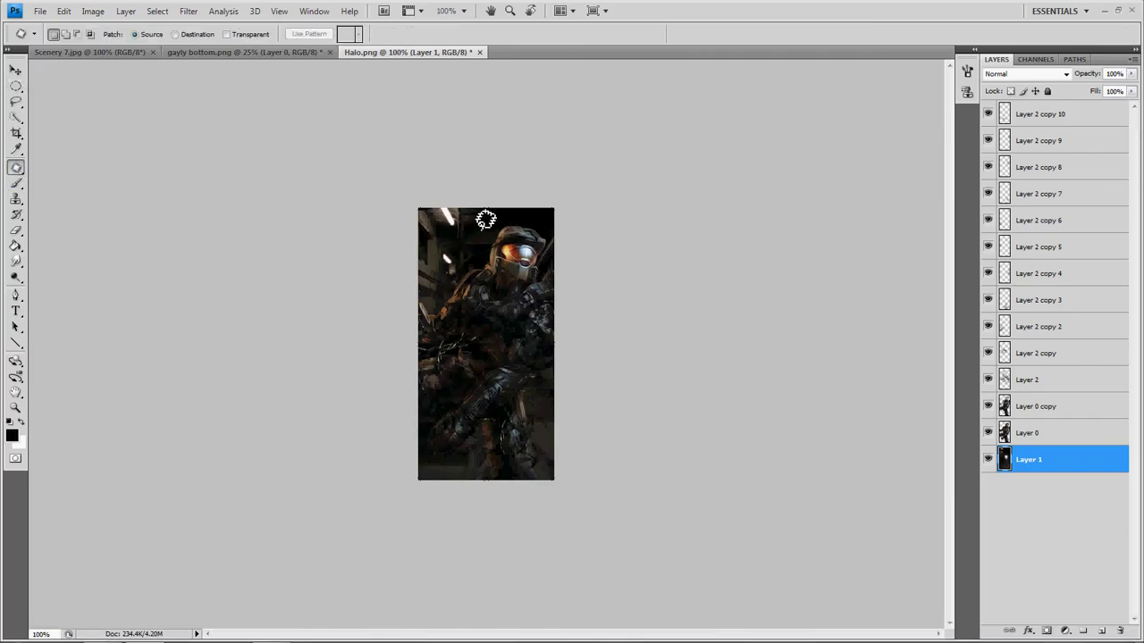
{"action": "mouse_move", "coordinate": [439, 202]}
{"action": "left_mouse_down"}
{"action": "mouse_move", "coordinate": [431, 227]}
{"action": "mouse_move", "coordinate": [482, 218]}
{"action": "left_mouse_up"}
{"action": "mouse_move", "coordinate": [455, 221]}
{"action": "left_mouse_down"}
{"action": "mouse_move", "coordinate": [491, 234]}
{"action": "mouse_move", "coordinate": [461, 245]}
{"action": "mouse_move", "coordinate": [462, 263]}
{"action": "mouse_move", "coordinate": [447, 247]}
{"action": "mouse_move", "coordinate": [449, 267]}
{"action": "mouse_move", "coordinate": [447, 256]}
{"action": "mouse_move", "coordinate": [454, 262]}
{"action": "mouse_move", "coordinate": [482, 235]}
{"action": "mouse_move", "coordinate": [473, 226]}
{"action": "mouse_move", "coordinate": [485, 235]}
{"action": "left_mouse_up"}
{"action": "key", "text": "ctrl+d"}
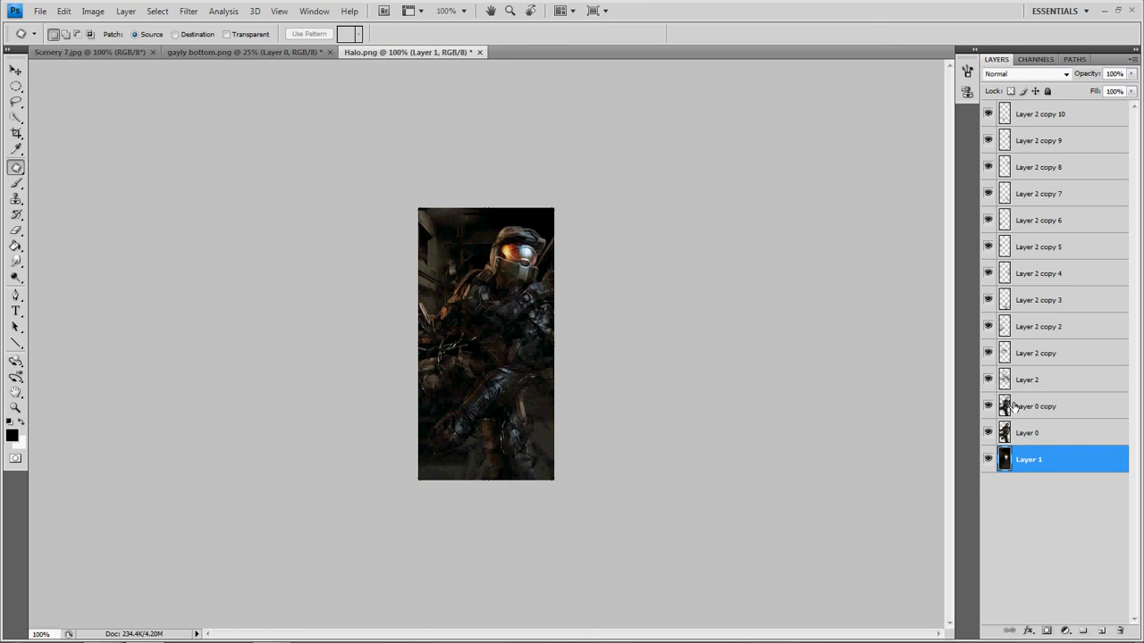
- Merge all the smoke render layers, from Layer 2 through Layer 2 copy 10, into a single layer
{"action": "left_click", "coordinate": [1056, 390]}
{"action": "left_click", "coordinate": [1072, 123], "text": "shift"}
{"action": "right_click", "coordinate": [1073, 123]}
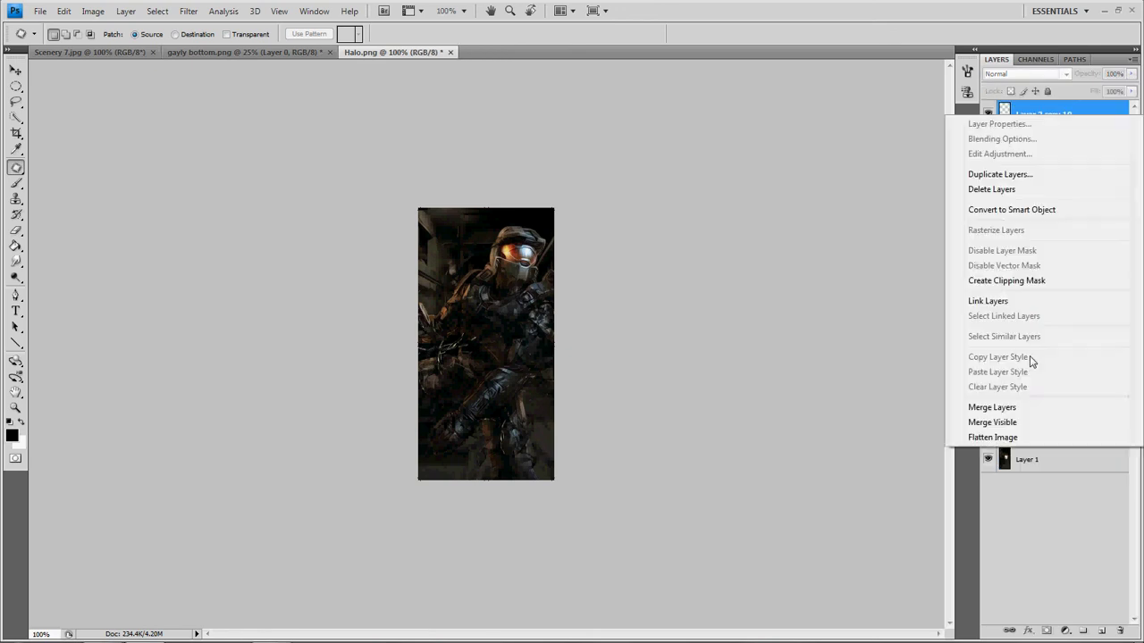
{"action": "left_click", "coordinate": [1027, 408]}
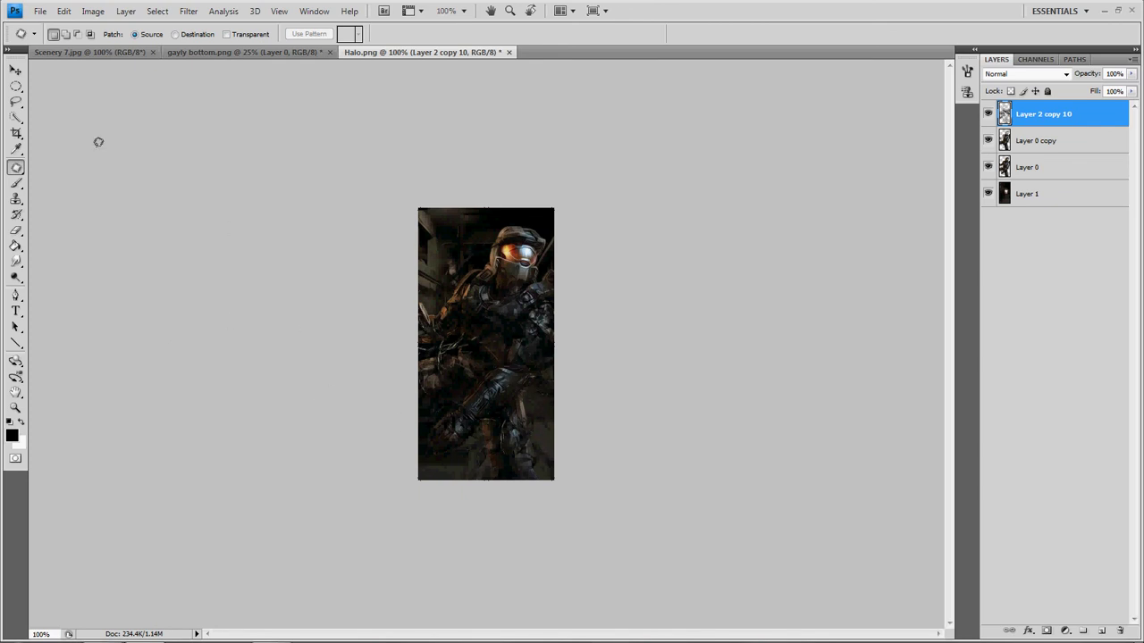
- Open the Halo Photoshop image (PSD) from the Desktop
{"action": "left_click", "coordinate": [41, 11]}
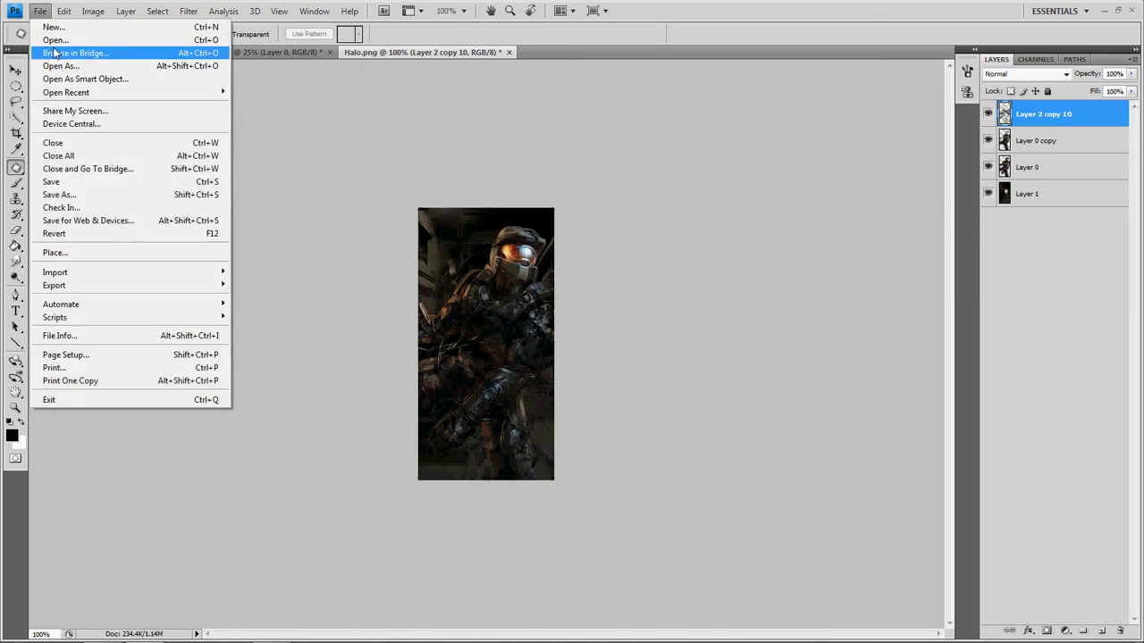
{"action": "left_click", "coordinate": [63, 41]}
{"action": "left_click", "coordinate": [337, 204]}
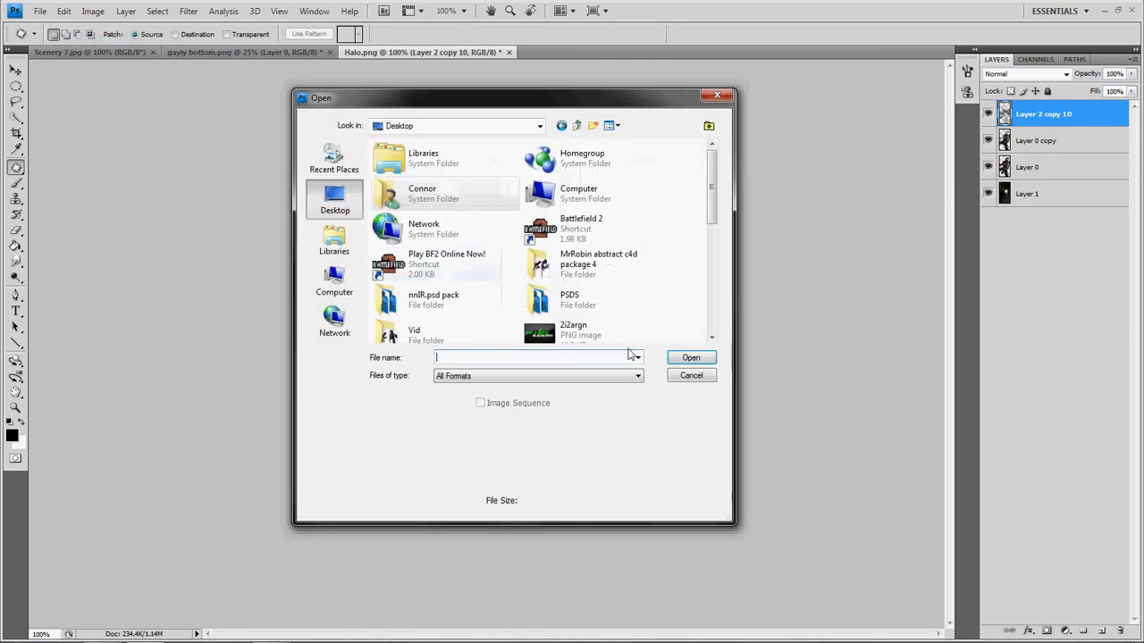
{"action": "scroll", "coordinate": [589, 302], "scroll_direction": "down", "scroll_amount": 2}
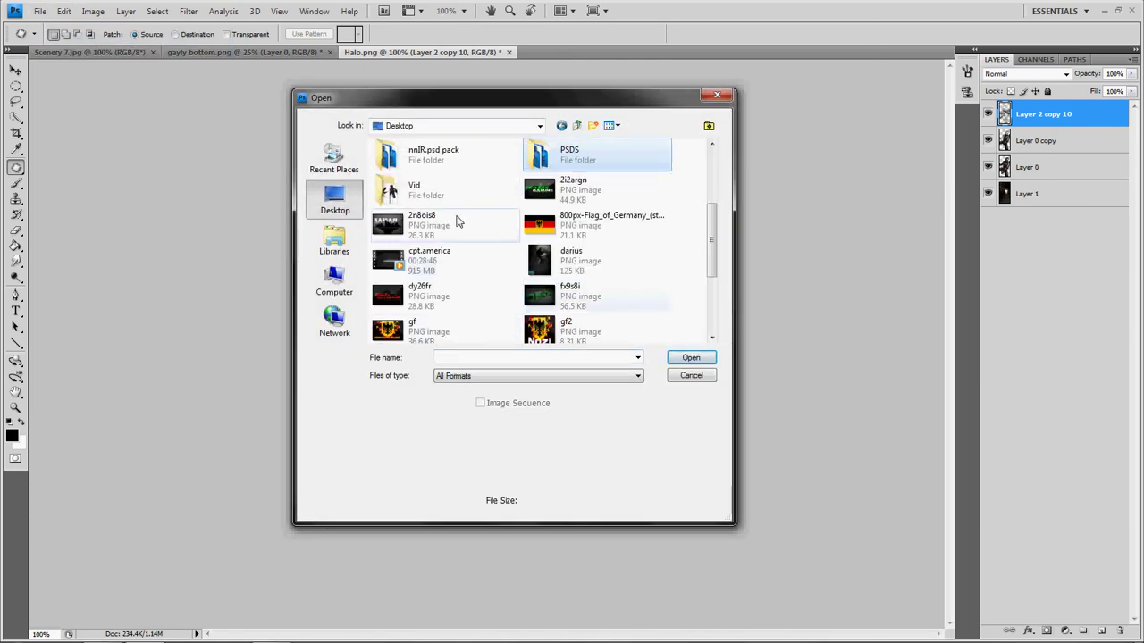
{"action": "left_click_drag", "start_coordinate": [711, 247], "coordinate": [722, 324]}
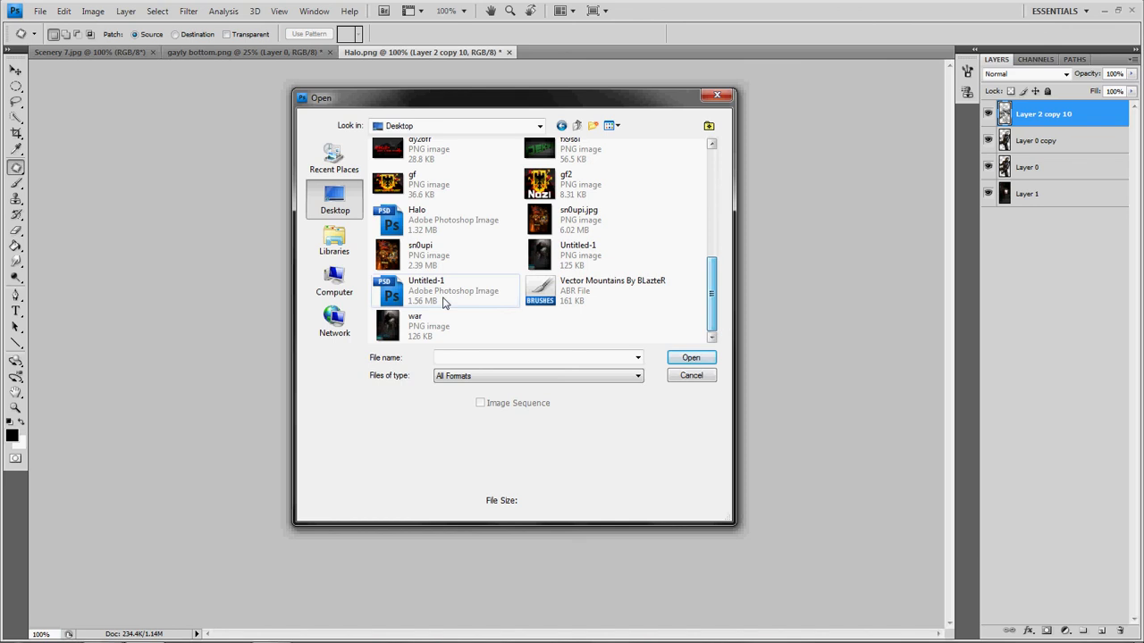
{"action": "double_click", "coordinate": [440, 211]}
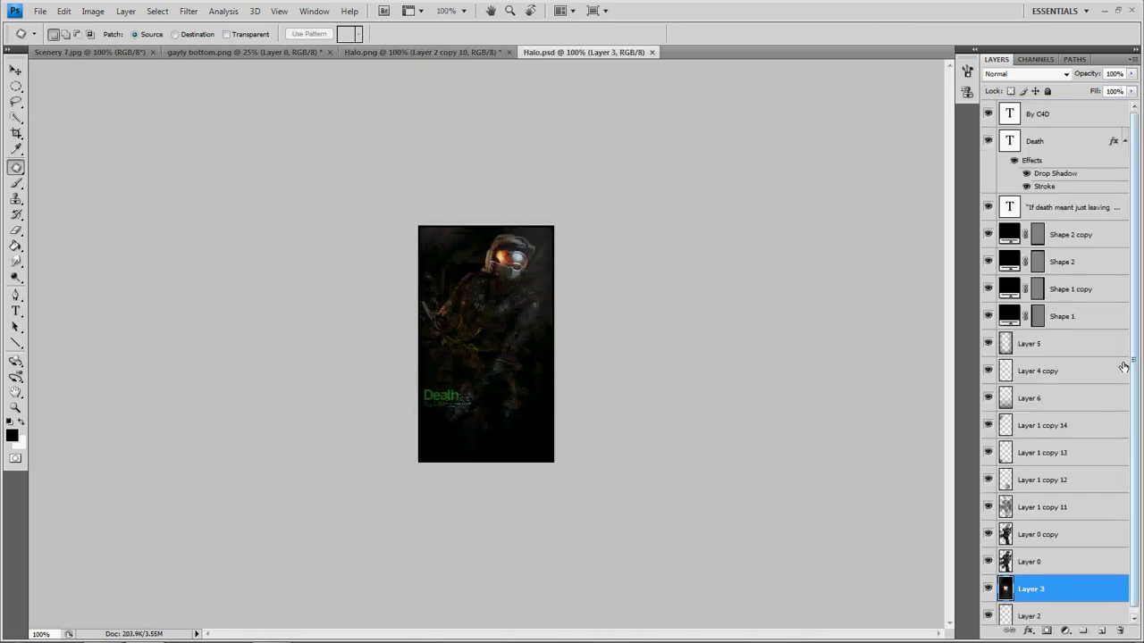
- Copy Layer 5, Layer 4 copy and Layer 6 from Halo.psd into Halo.png, aligned with the canvas's bottom edge
{"action": "scroll", "coordinate": [1078, 395], "scroll_direction": "down", "scroll_amount": 1}
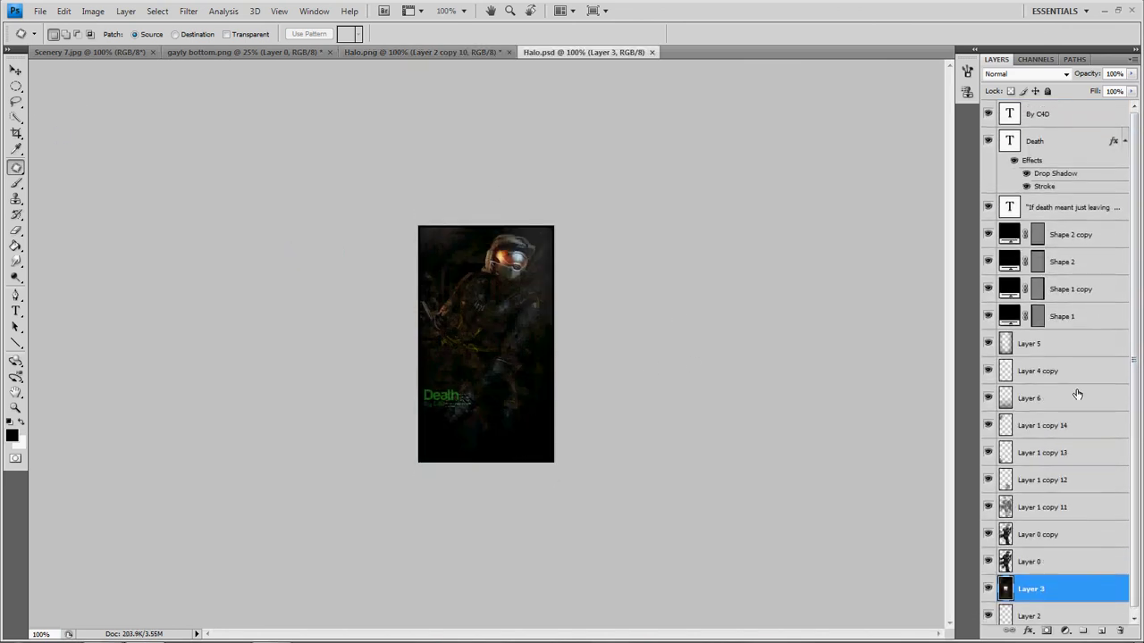
{"action": "scroll", "coordinate": [1048, 375], "scroll_direction": "up", "scroll_amount": 1}
{"action": "scroll", "coordinate": [1052, 377], "scroll_direction": "down", "scroll_amount": 1}
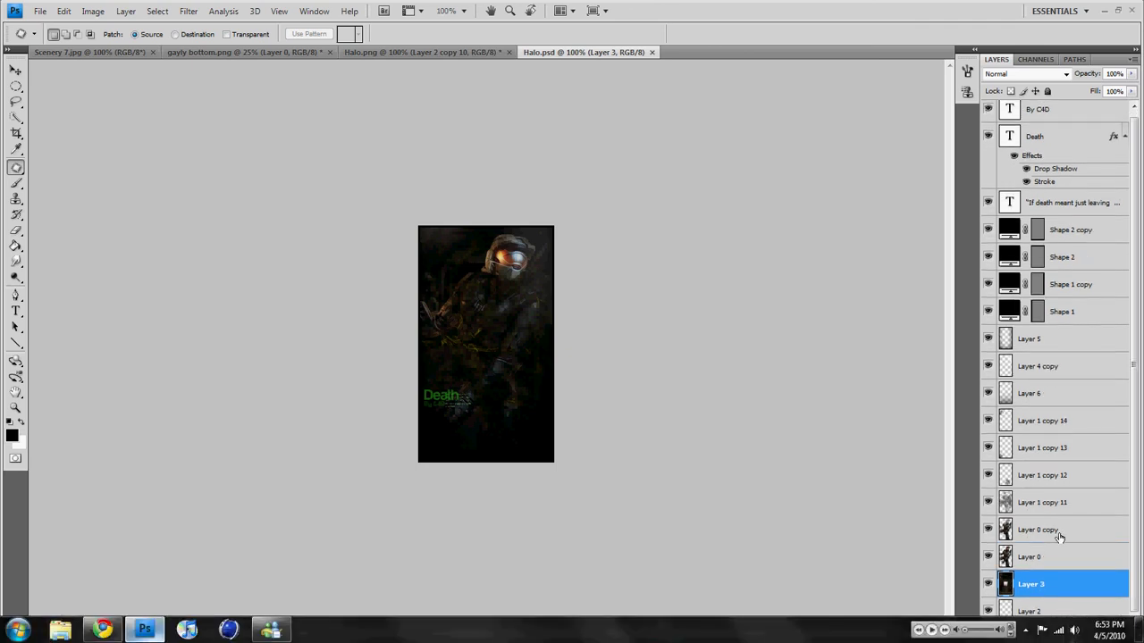
{"action": "left_click", "coordinate": [1048, 395]}
{"action": "left_click", "coordinate": [1057, 339], "text": "shift"}
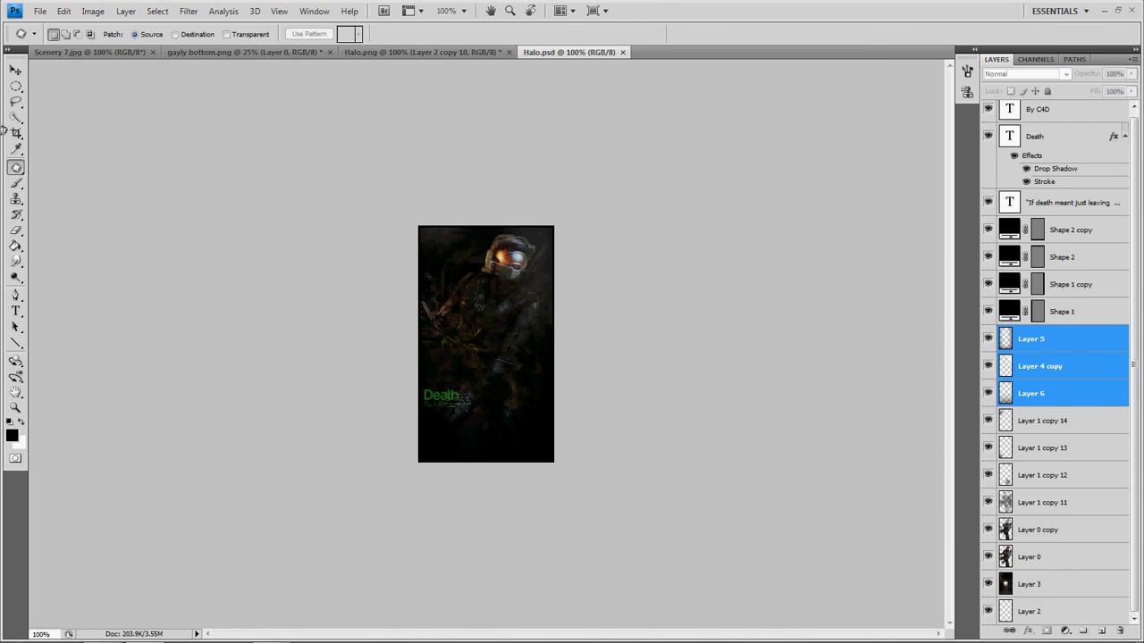
{"action": "left_click", "coordinate": [16, 70]}
{"action": "left_click_drag", "start_coordinate": [440, 263], "coordinate": [372, 55]}
{"action": "left_click_drag", "start_coordinate": [272, 62], "coordinate": [477, 398]}
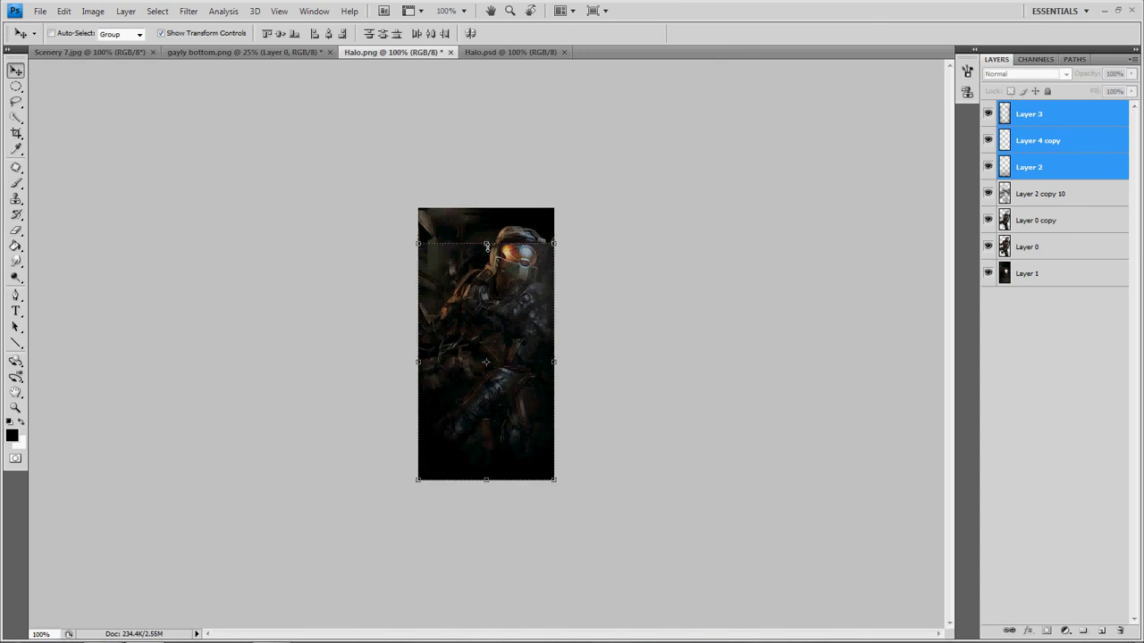
- Stretch the three copied layers to 114.9% height to fill the canvas, and deselect them with the transform controls hidden
{"action": "left_click_drag", "start_coordinate": [485, 244], "coordinate": [486, 208]}
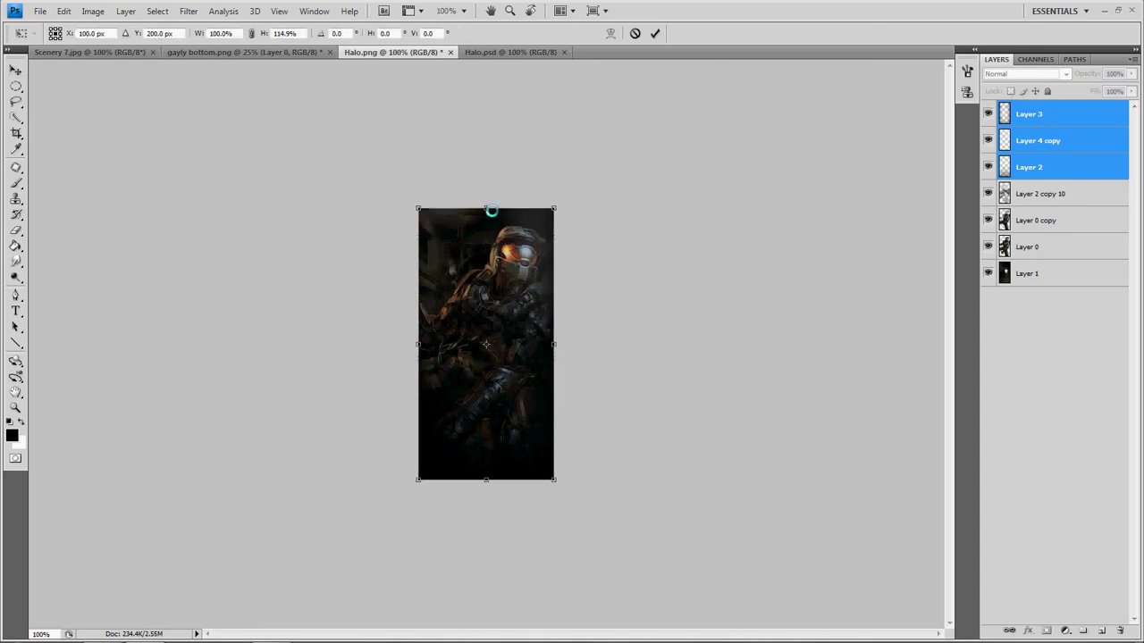
{"action": "left_click", "coordinate": [650, 33]}
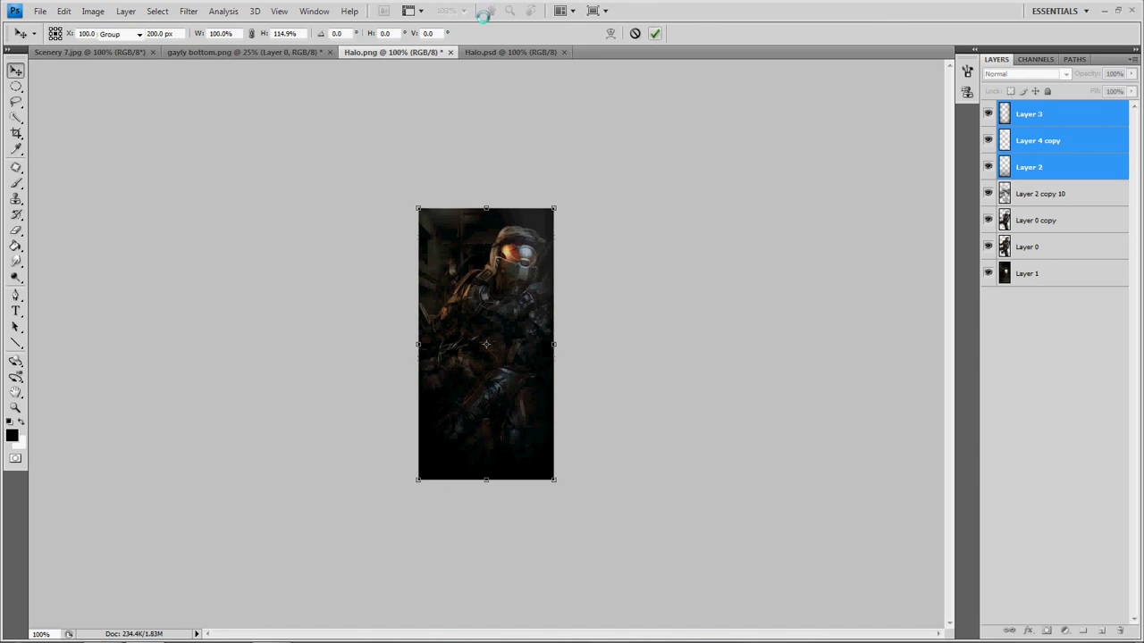
{"action": "left_click", "coordinate": [1072, 459]}
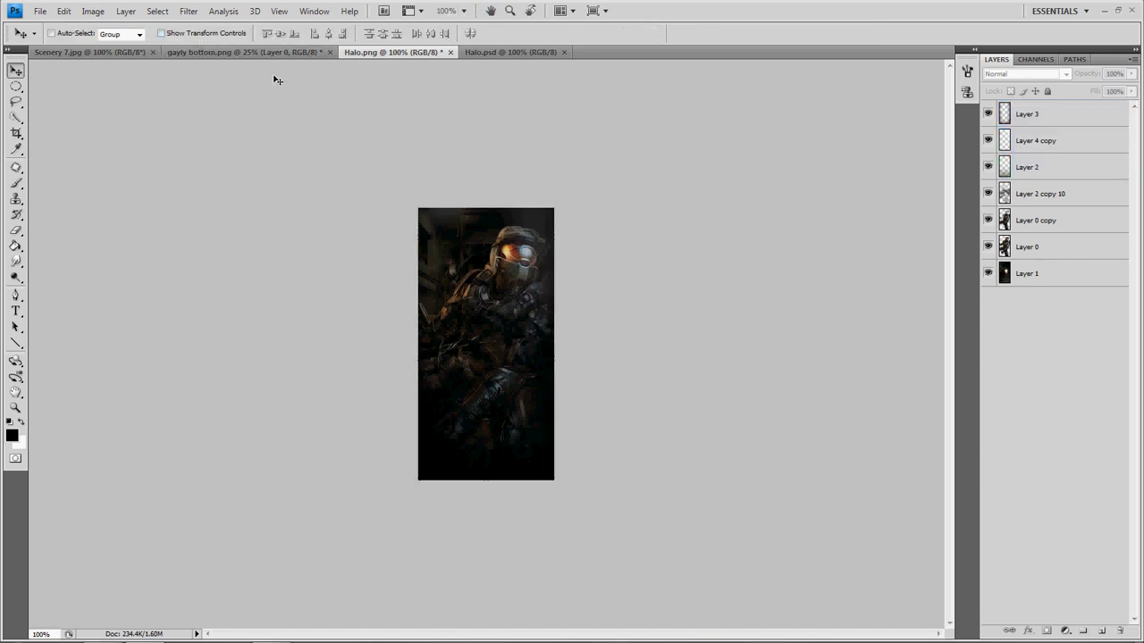
- Copy the four black shape layers, Shape 1 through Shape 2 copy, from Halo.psd into Halo.png above the other layers
{"action": "left_click", "coordinate": [520, 53]}
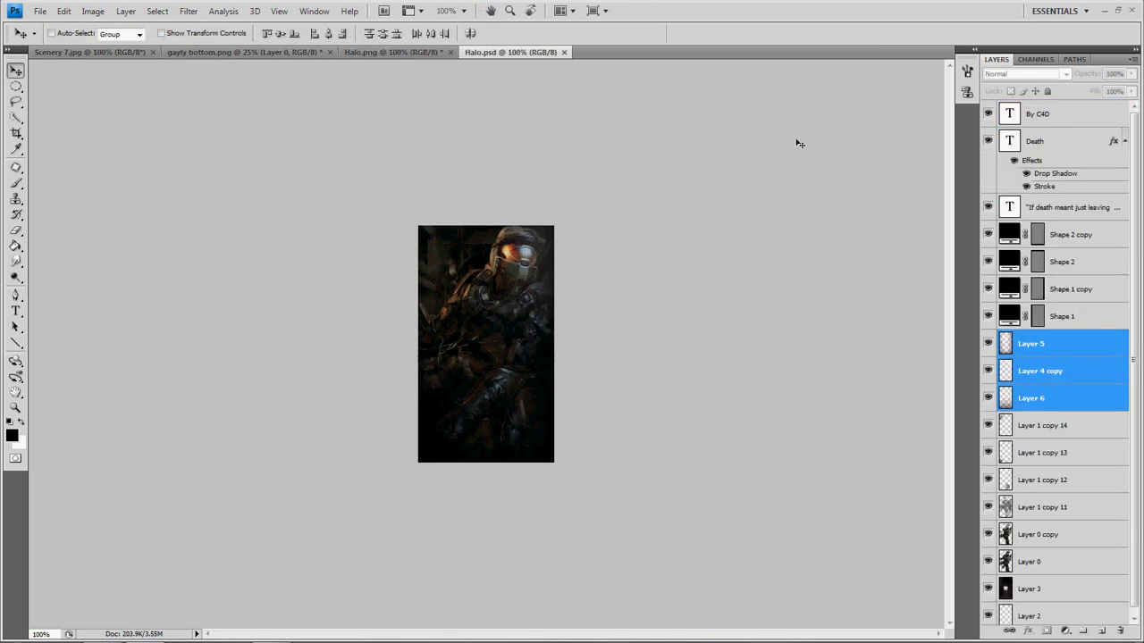
{"action": "left_click", "coordinate": [1063, 316]}
{"action": "left_click", "coordinate": [1072, 234], "text": "shift"}
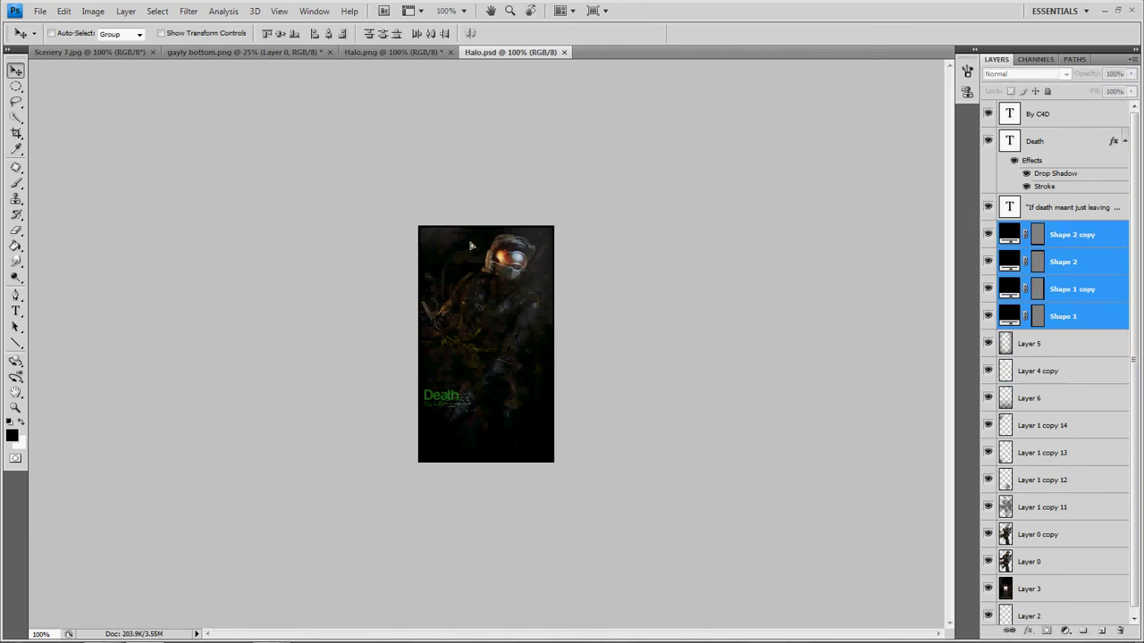
{"action": "left_click_drag", "start_coordinate": [370, 55], "coordinate": [487, 268]}
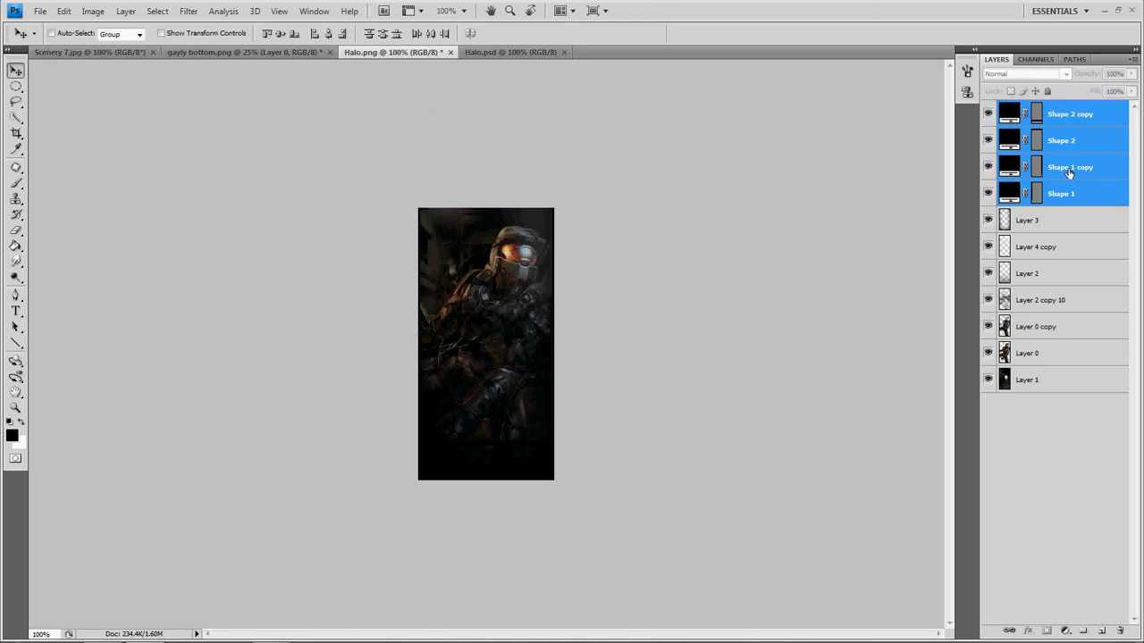
- Undo the shape copy in Halo.png and rasterize the four selected shape layers in Halo.psd
{"action": "key", "text": "ctrl+z"}
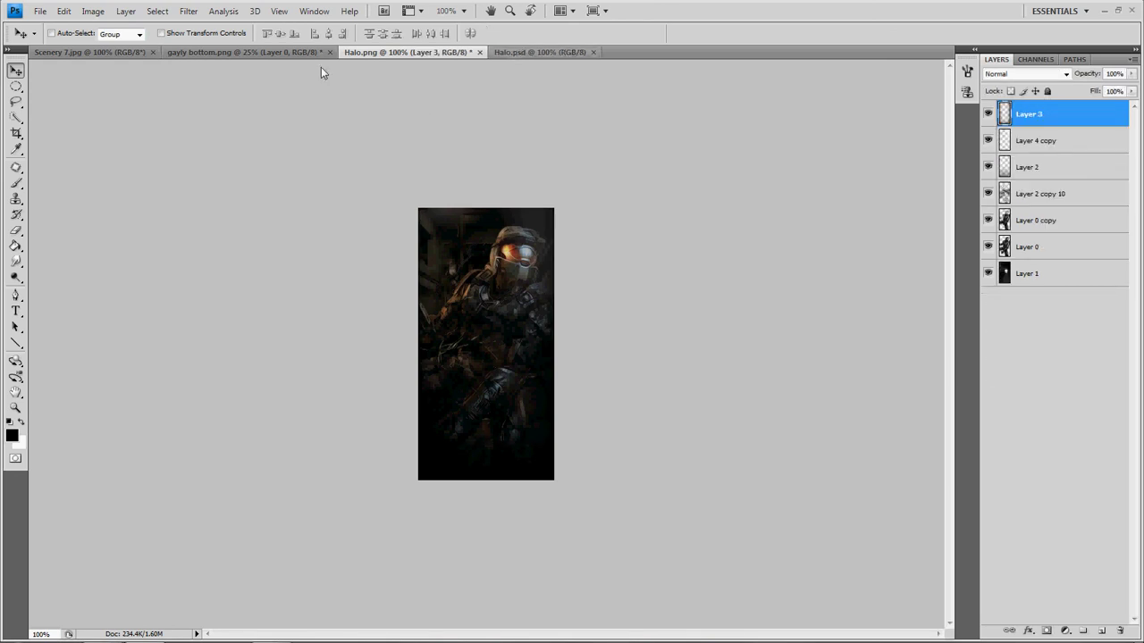
{"action": "left_click", "coordinate": [536, 52]}
{"action": "right_click", "coordinate": [1093, 275]}
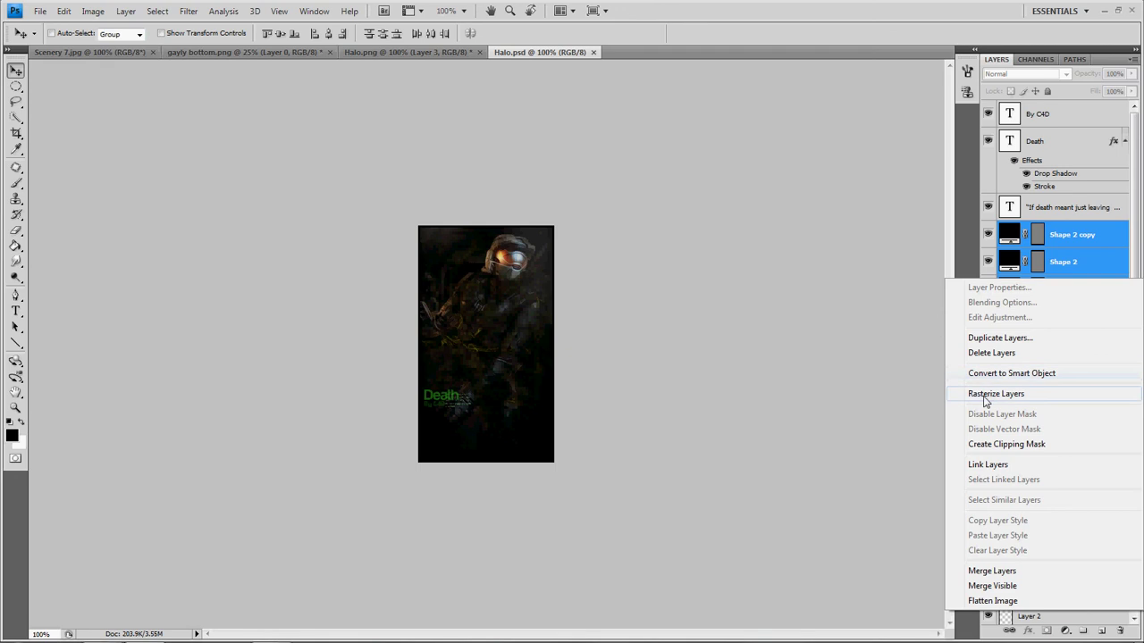
{"action": "left_click", "coordinate": [996, 393]}
- Crop Halo.psd to its canvas bounds and copy the four rasterized shape layers into Halo.png above the other layers
{"action": "left_click", "coordinate": [16, 132]}
{"action": "key", "text": "ctrl+a"}
{"action": "key", "text": "Return"}
{"action": "left_click", "coordinate": [658, 36]}
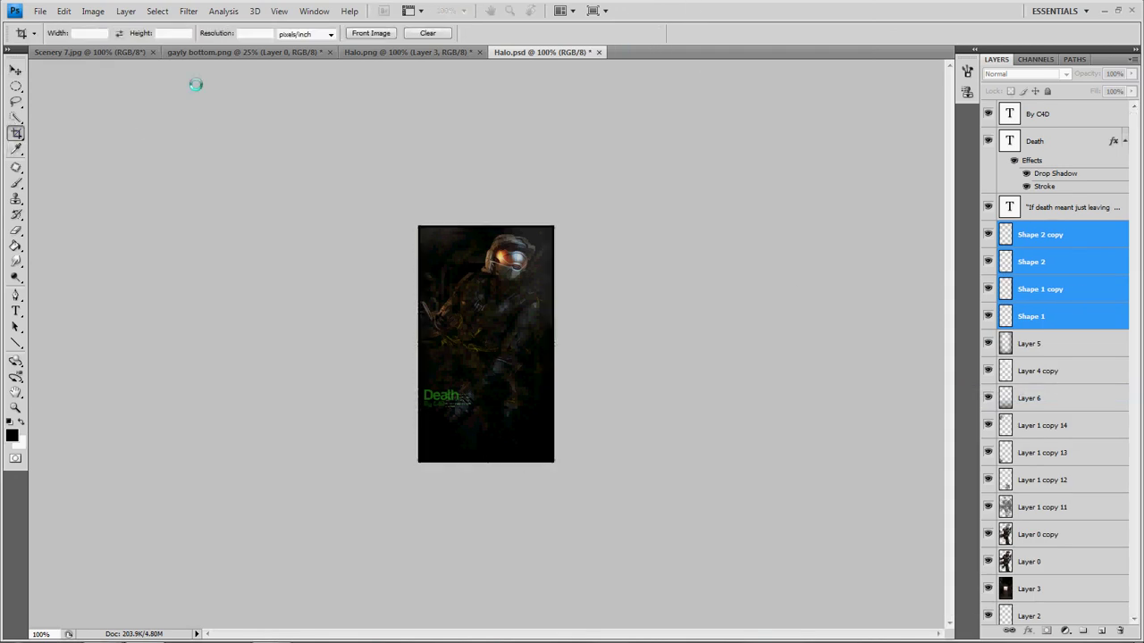
{"action": "left_click", "coordinate": [16, 69]}
{"action": "mouse_move", "coordinate": [490, 294]}
{"action": "left_mouse_down"}
{"action": "mouse_move", "coordinate": [510, 89]}
{"action": "mouse_move", "coordinate": [409, 68]}
{"action": "mouse_move", "coordinate": [420, 59]}
{"action": "mouse_move", "coordinate": [494, 294]}
{"action": "left_mouse_up"}
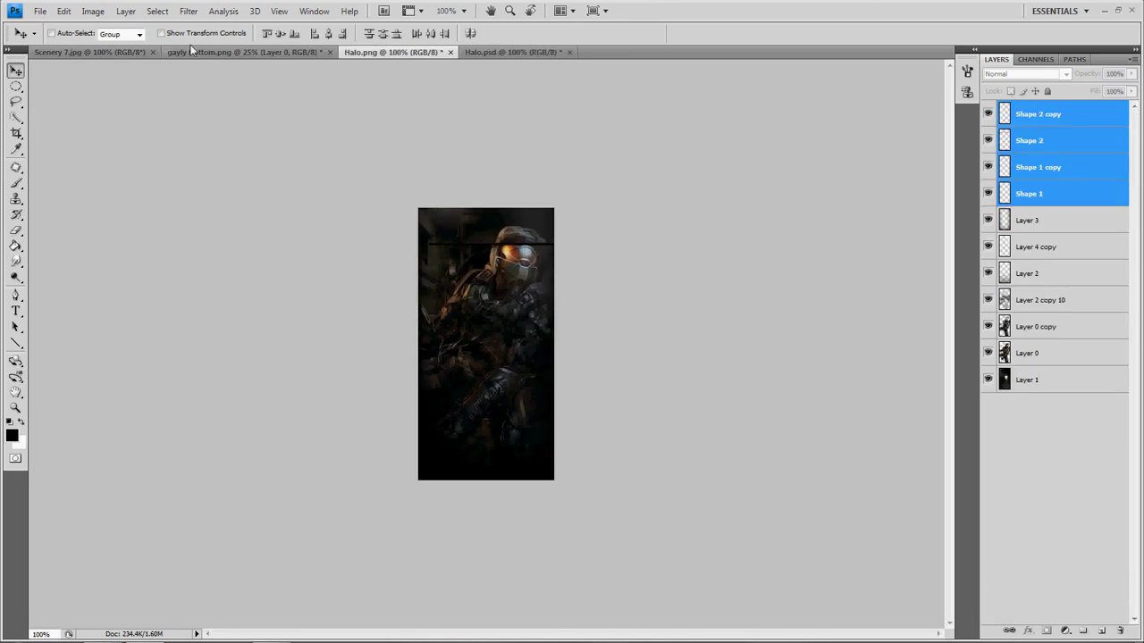
- Stretch the four rasterized shape layers to about 115% height so they frame the full canvas as a border
{"action": "key", "text": "ctrl+t"}
{"action": "left_click_drag", "start_coordinate": [493, 211], "coordinate": [490, 208]}
{"action": "left_click_drag", "start_coordinate": [556, 344], "coordinate": [555, 344]}
{"action": "left_click_drag", "start_coordinate": [414, 348], "coordinate": [413, 344]}
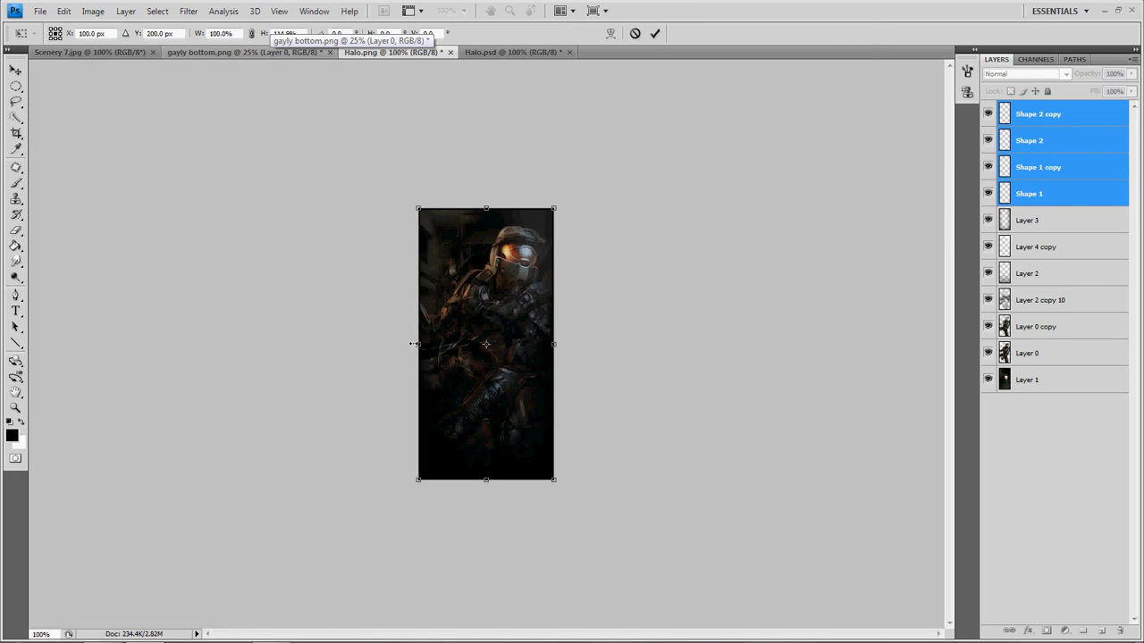
{"action": "left_click", "coordinate": [655, 33]}
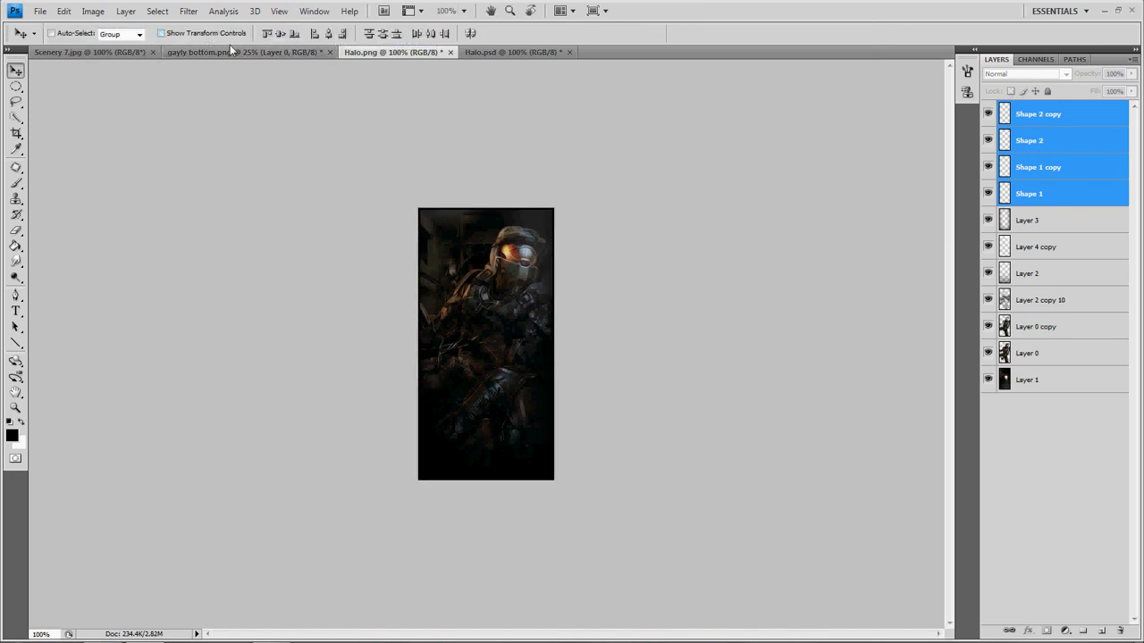
- Copy the three text layers, including the green Death title, from Halo.psd into Halo.png near the canvas's lower-left edge
{"action": "left_click", "coordinate": [491, 52]}
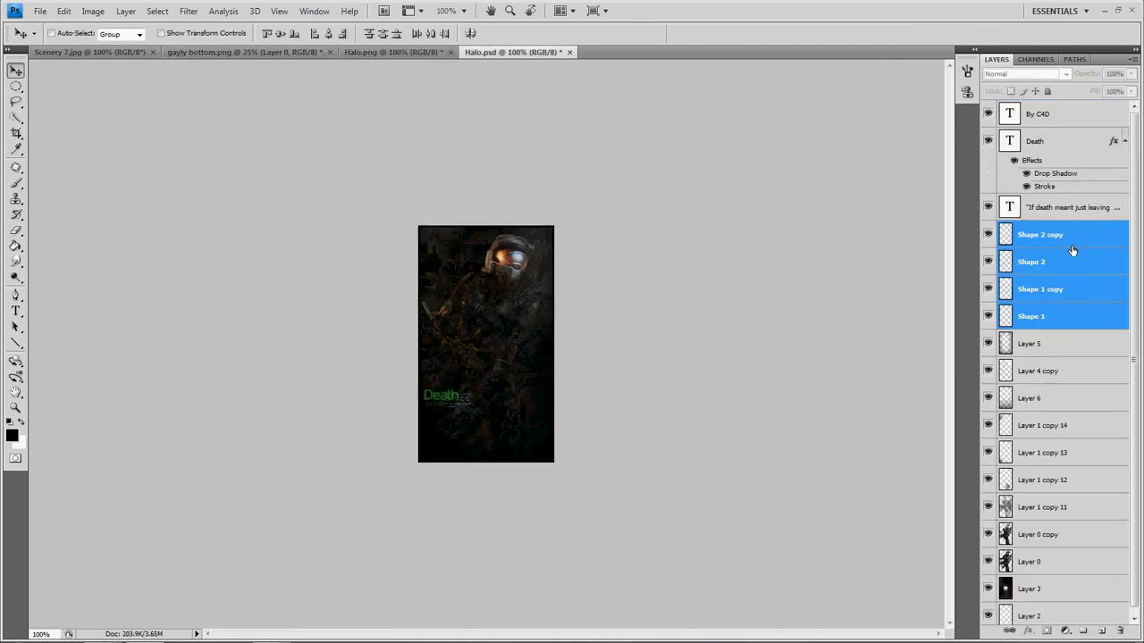
{"action": "left_click", "coordinate": [1050, 217]}
{"action": "left_click", "coordinate": [1041, 116], "text": "shift"}
{"action": "left_click", "coordinate": [382, 33]}
{"action": "left_click_drag", "start_coordinate": [386, 56], "coordinate": [441, 422]}
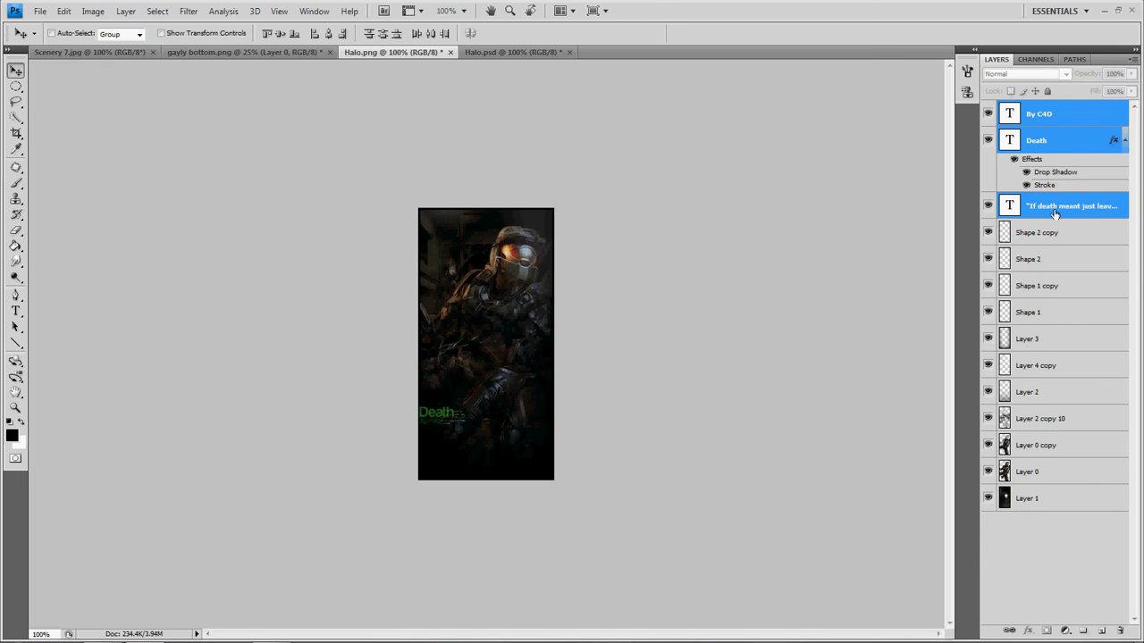
- Duplicate the smoke layer Layer 2 copy 10 in Halo.png
{"action": "left_click", "coordinate": [1040, 234]}
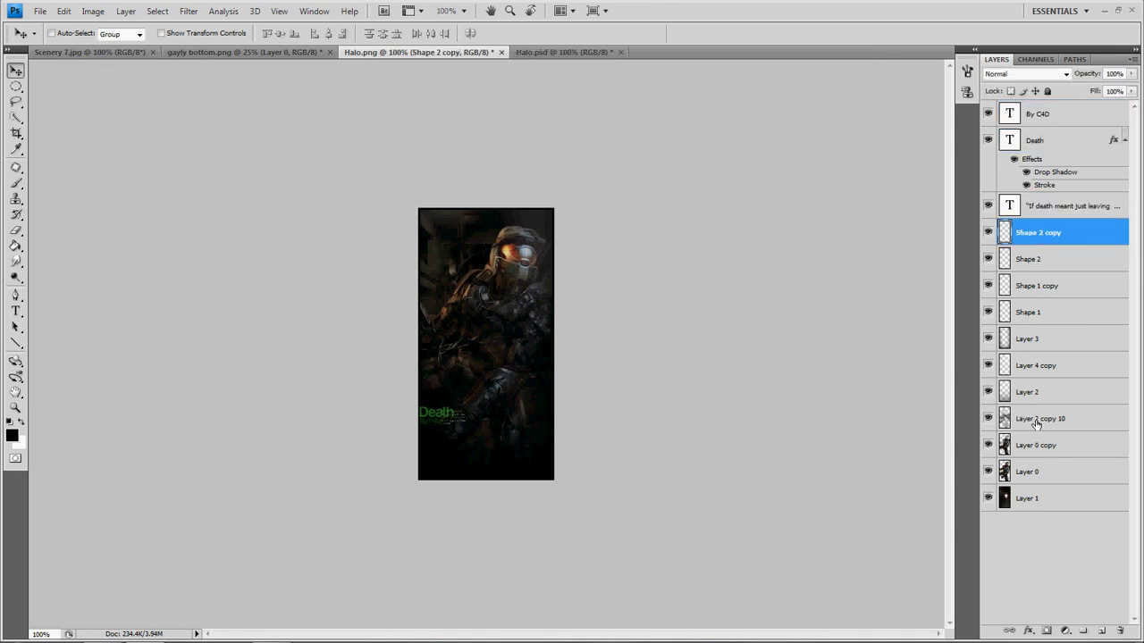
{"action": "left_click", "coordinate": [1038, 420]}
{"action": "key", "text": "ctrl+j"}
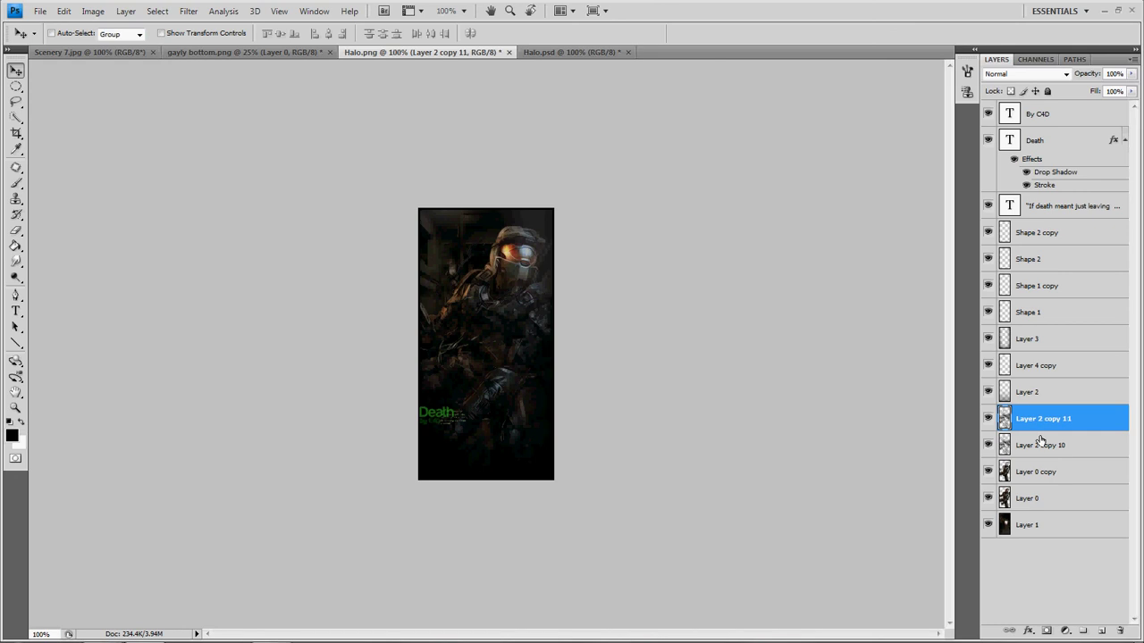
- Apply a Deep Emerald Photo Filter at 100% density to Layer 2 copy 10
{"action": "left_click", "coordinate": [1039, 443]}
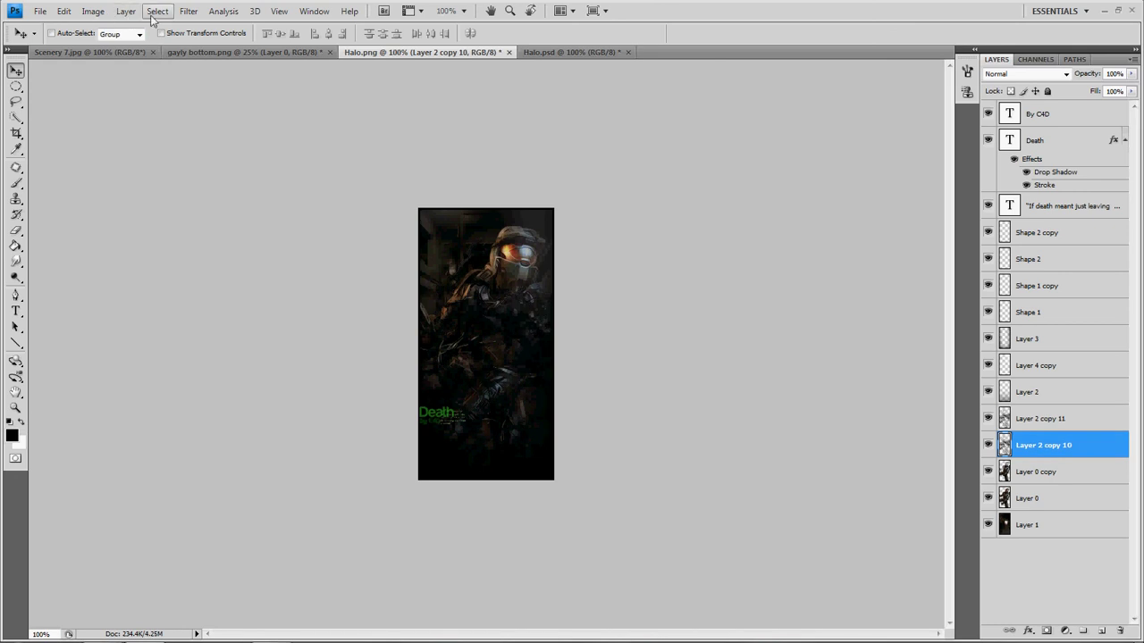
{"action": "left_click", "coordinate": [125, 11]}
{"action": "key", "text": "Escape"}
{"action": "left_click", "coordinate": [92, 10]}
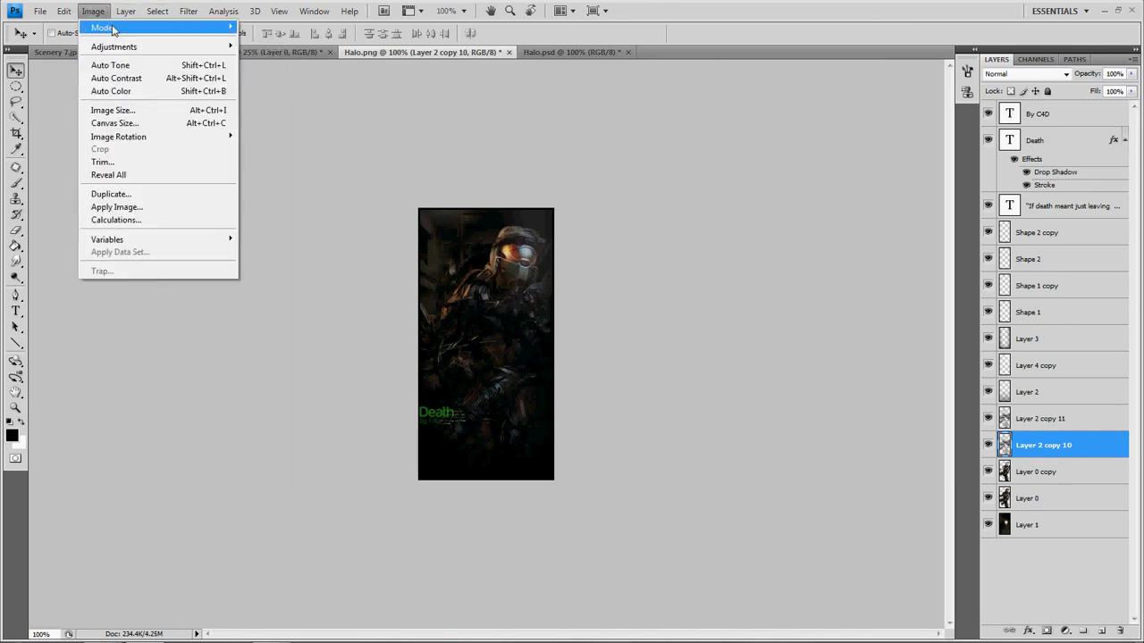
{"action": "mouse_move", "coordinate": [153, 46]}
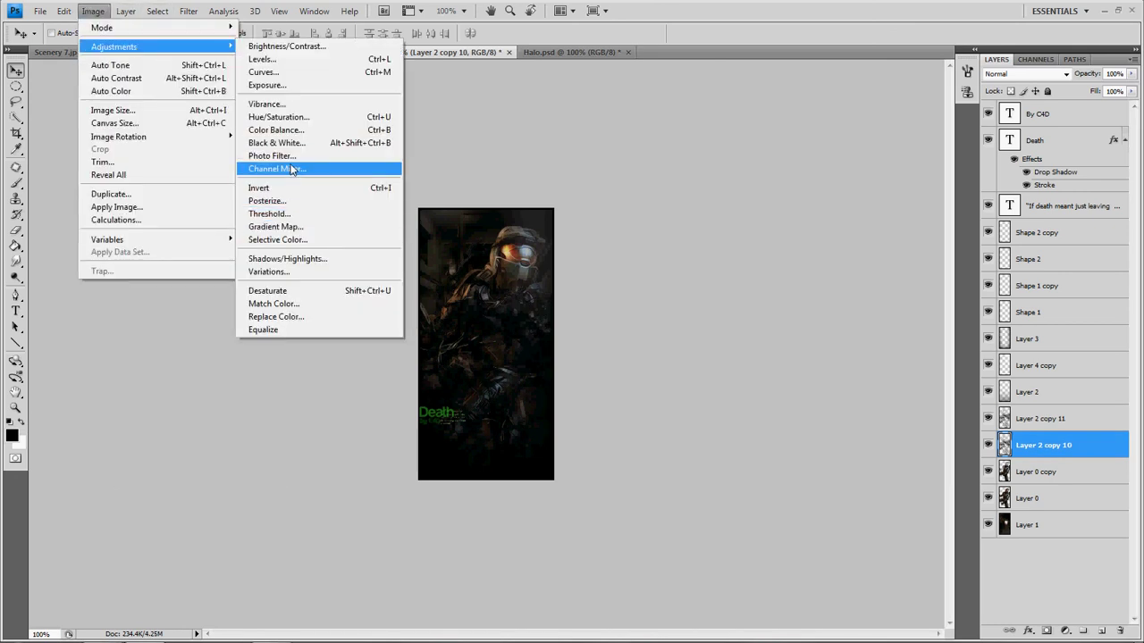
{"action": "left_click", "coordinate": [284, 156]}
{"action": "left_click", "coordinate": [697, 178]}
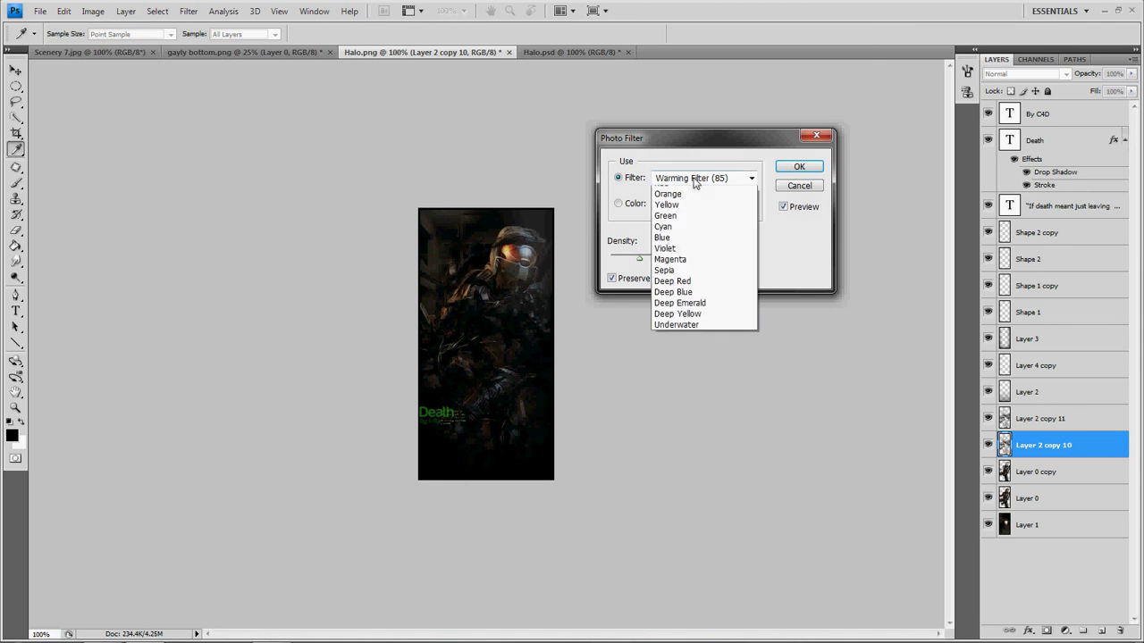
{"action": "left_click", "coordinate": [701, 373]}
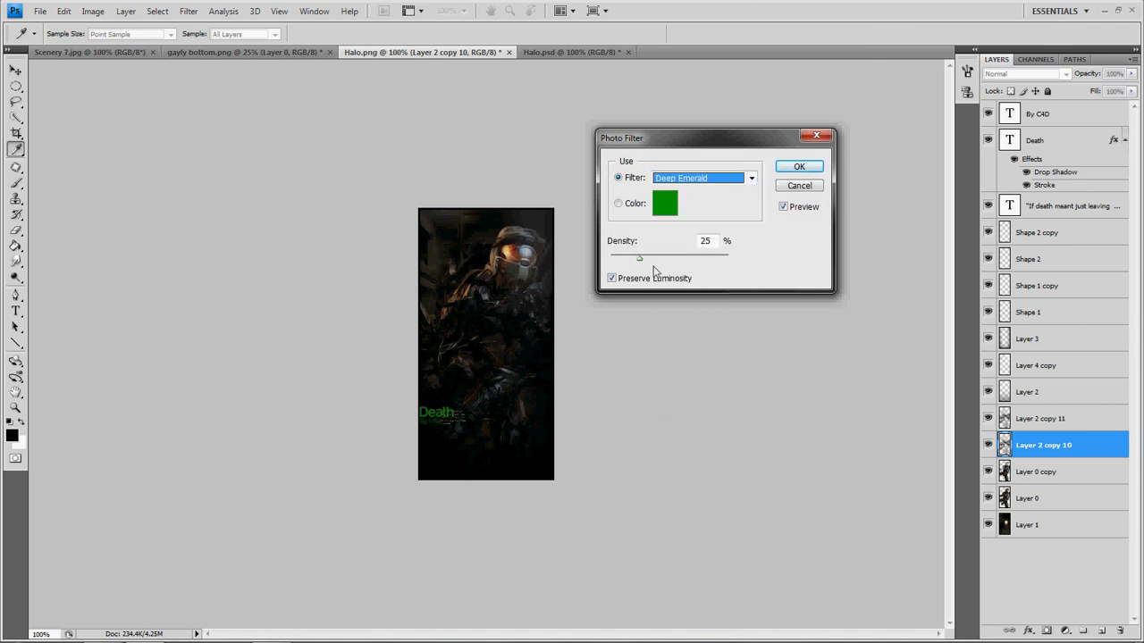
{"action": "left_click_drag", "start_coordinate": [638, 259], "coordinate": [728, 258]}
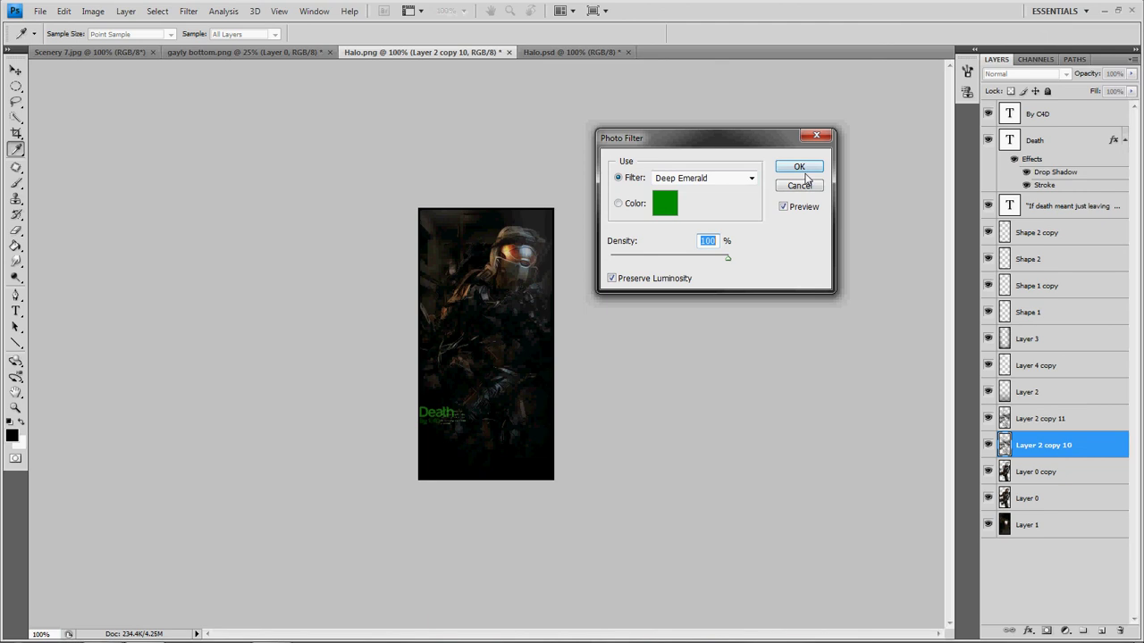
{"action": "left_click", "coordinate": [802, 168]}
{"action": "key", "text": "v"}
- Apply a Green Photo Filter at maximum density to Layer 2 copy 11 and lower its opacity to 51%
{"action": "left_click", "coordinate": [1027, 420]}
{"action": "left_click", "coordinate": [126, 11]}
{"action": "mouse_move", "coordinate": [93, 11]}
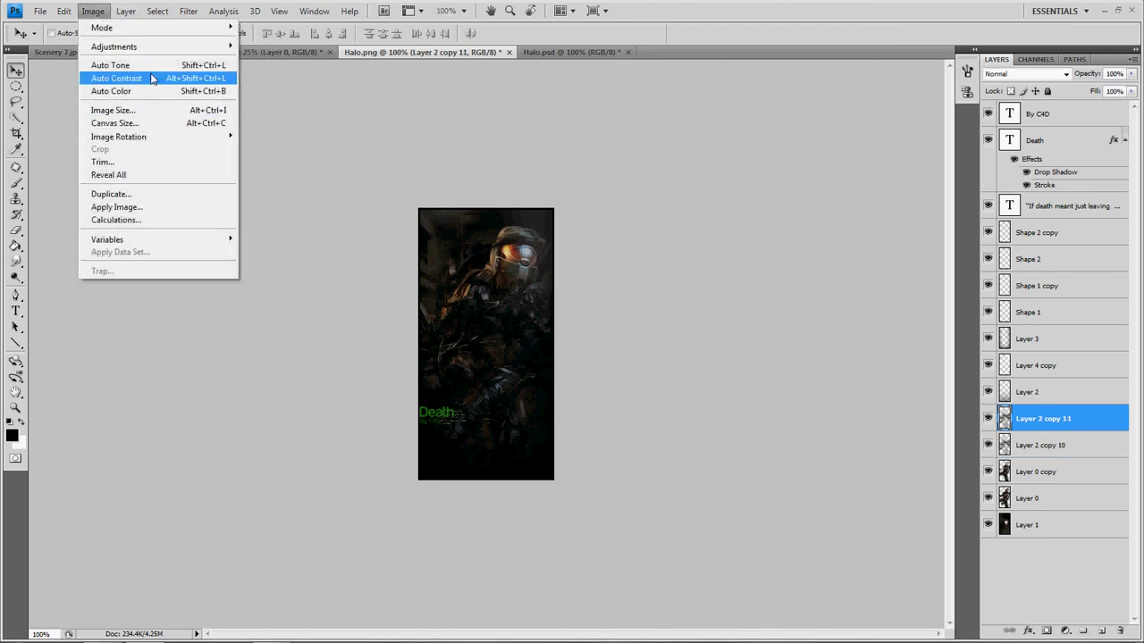
{"action": "mouse_move", "coordinate": [143, 46]}
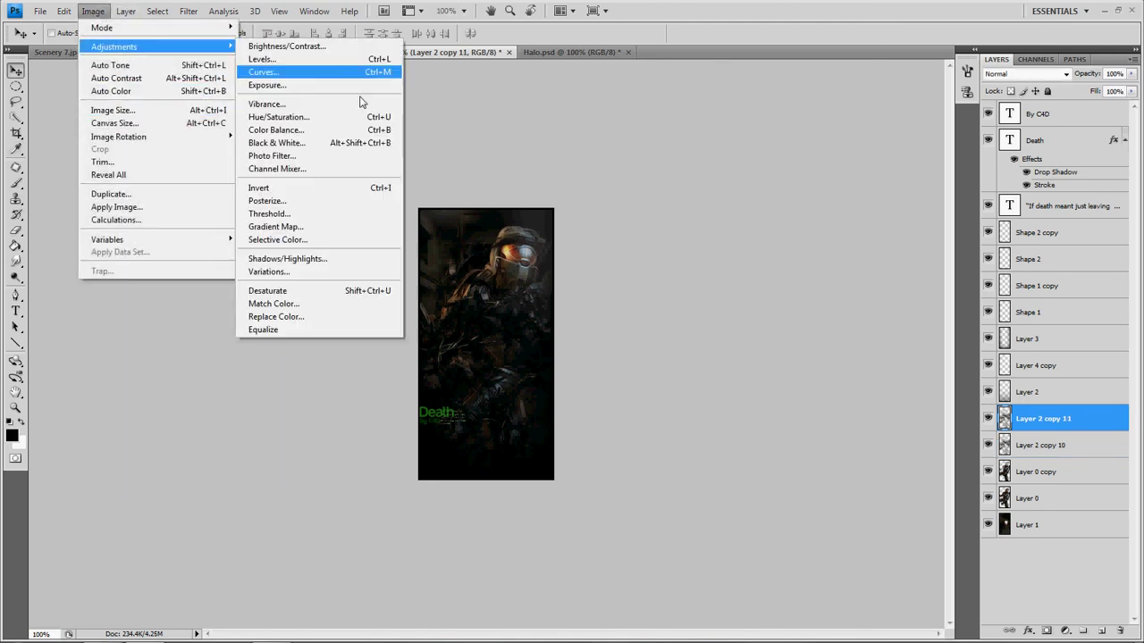
{"action": "left_click", "coordinate": [306, 157]}
{"action": "left_click", "coordinate": [714, 183]}
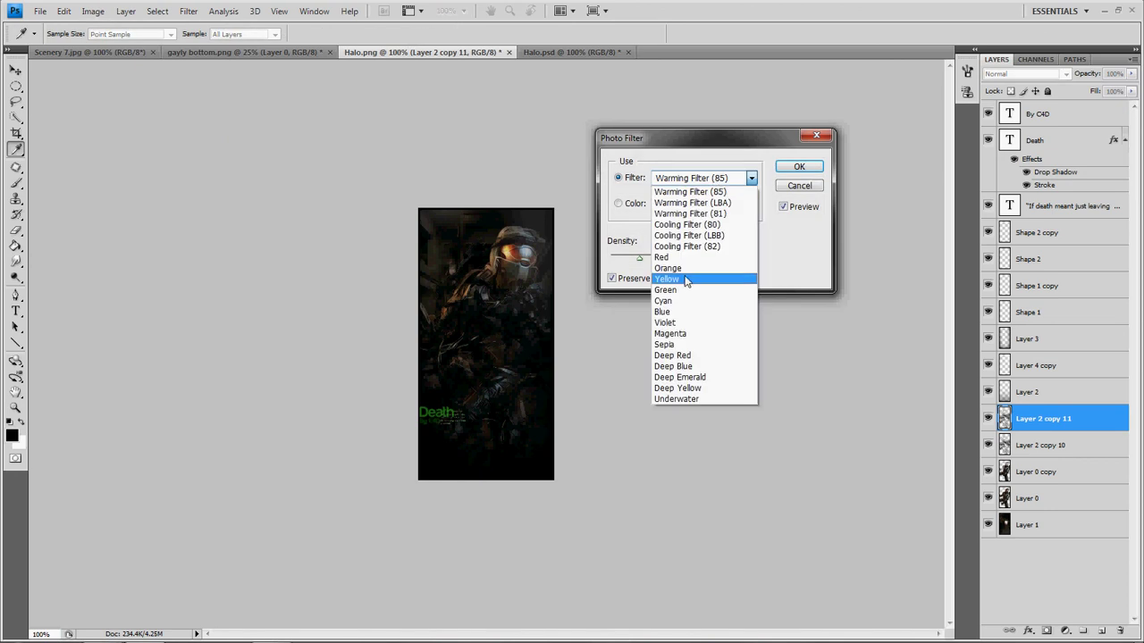
{"action": "left_click", "coordinate": [675, 286]}
{"action": "left_click_drag", "start_coordinate": [639, 257], "coordinate": [834, 260]}
{"action": "left_click", "coordinate": [807, 169]}
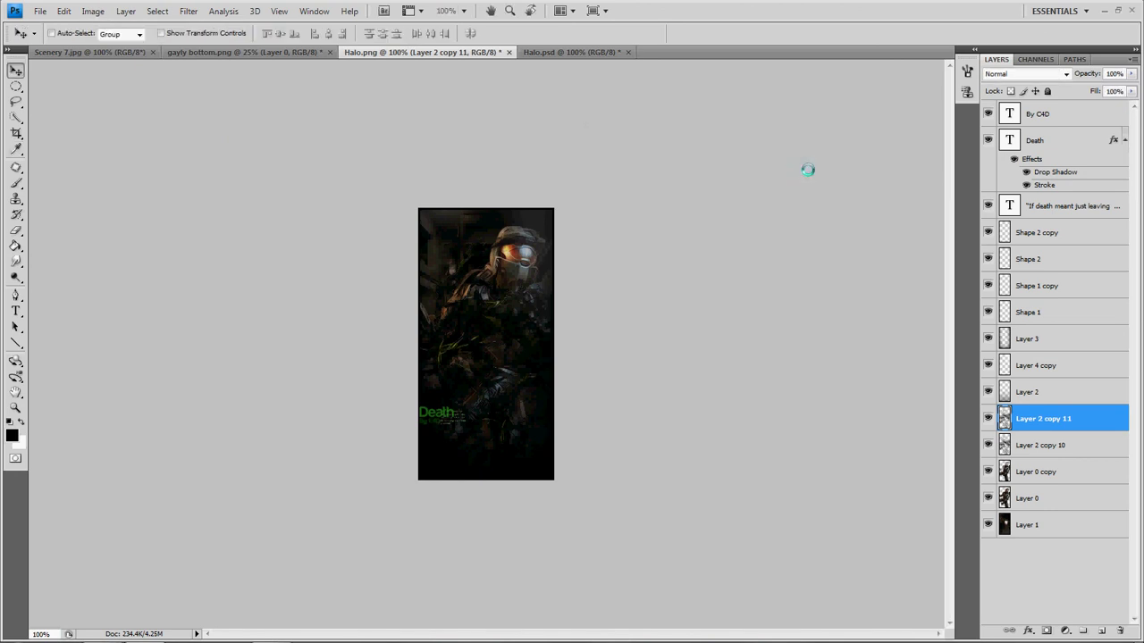
{"action": "left_click_drag", "start_coordinate": [1095, 79], "coordinate": [1083, 77]}
{"action": "mouse_move", "coordinate": [1062, 76]}
{"action": "left_mouse_down"}
{"action": "mouse_move", "coordinate": [1041, 79]}
{"action": "mouse_move", "coordinate": [1062, 80]}
{"action": "left_mouse_up"}
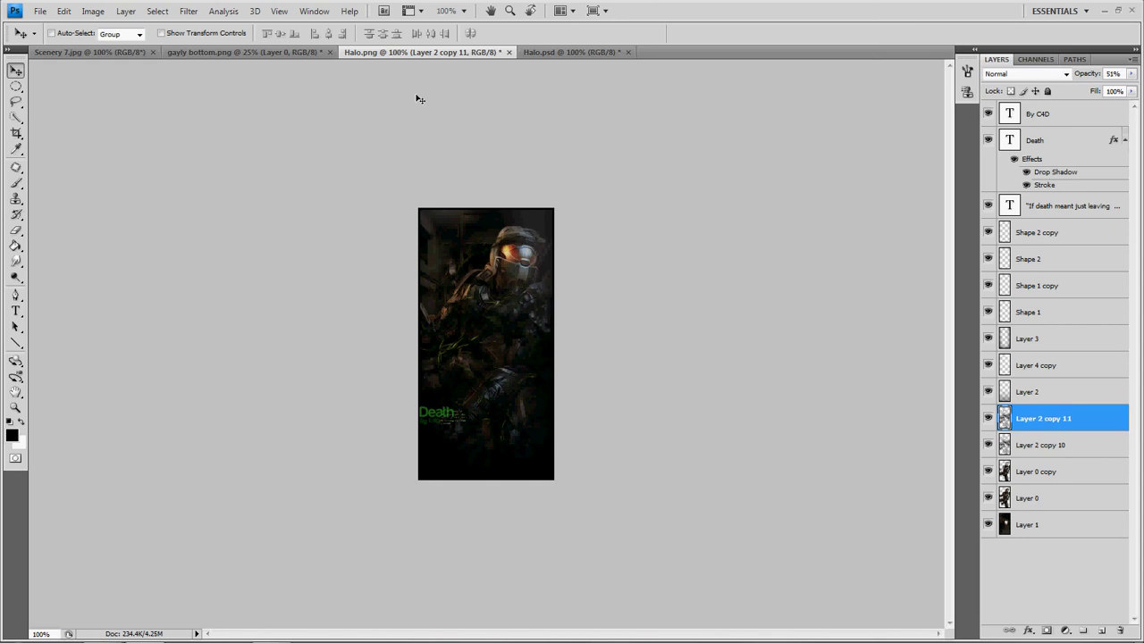
- Examine the lower layers of Halo.psd, from the Layer 3 background up to Layer 1 copy 11
{"action": "left_click", "coordinate": [565, 51]}
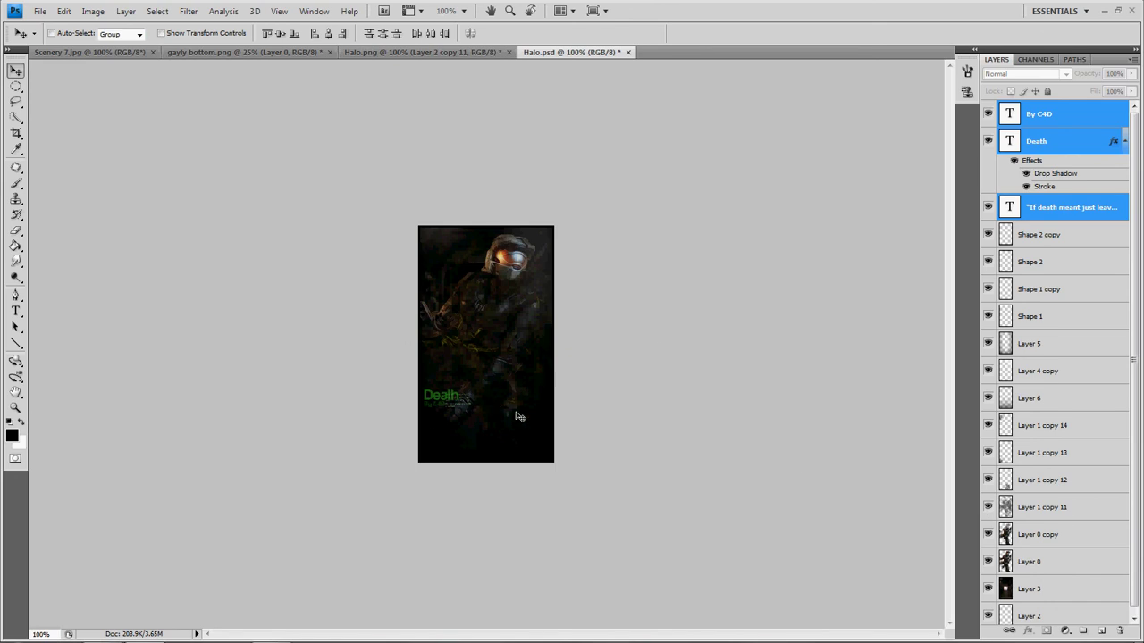
{"action": "scroll", "coordinate": [1027, 554], "scroll_direction": "down", "scroll_amount": 1}
{"action": "left_click", "coordinate": [1041, 585]}
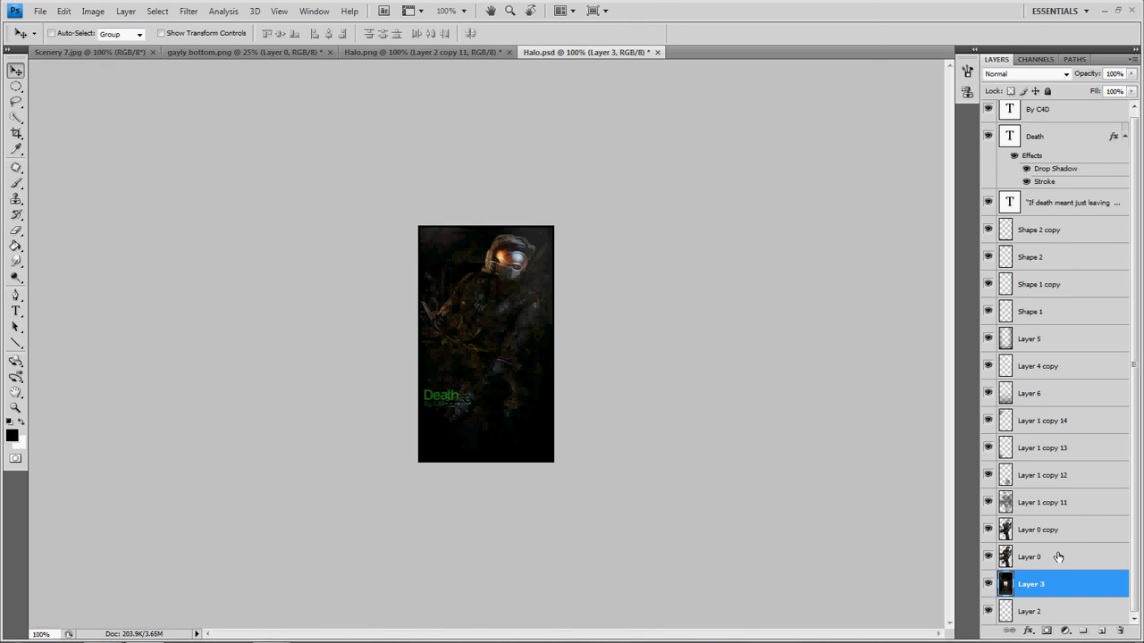
{"action": "left_click", "coordinate": [1059, 554]}
{"action": "left_click", "coordinate": [1052, 528]}
{"action": "key", "text": "alt+bracketright"}
{"action": "scroll", "coordinate": [1037, 420], "scroll_direction": "up", "scroll_amount": 1}
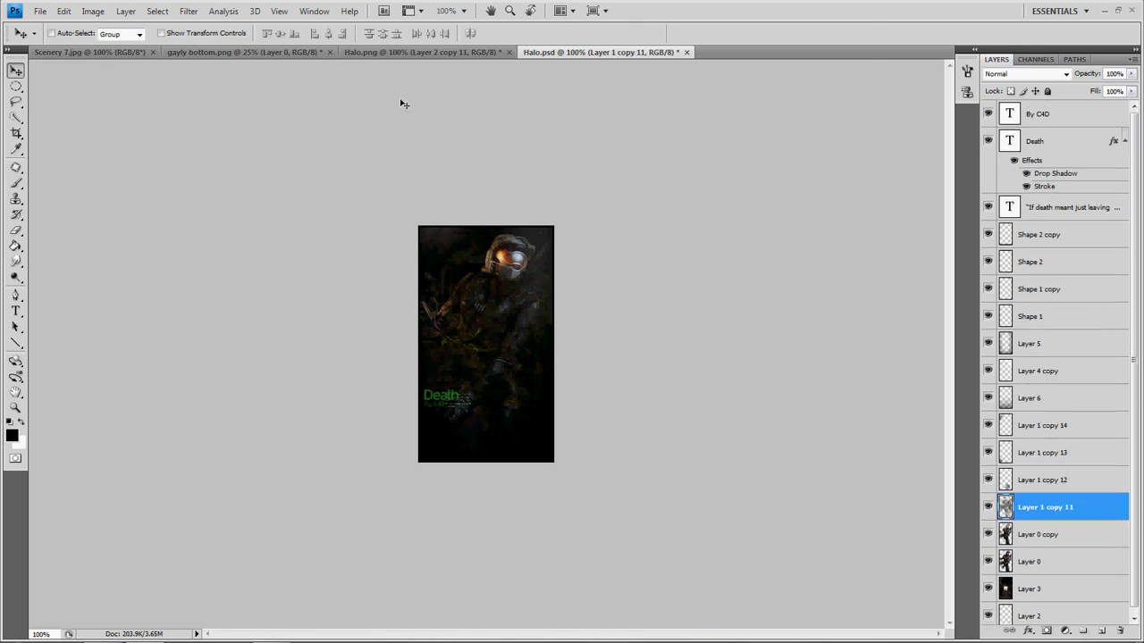
- Duplicate Layer 2 copy 11 in Halo.png and scale the copy to 33.3% over the canvas's upper-left corner
{"action": "left_click", "coordinate": [384, 53]}
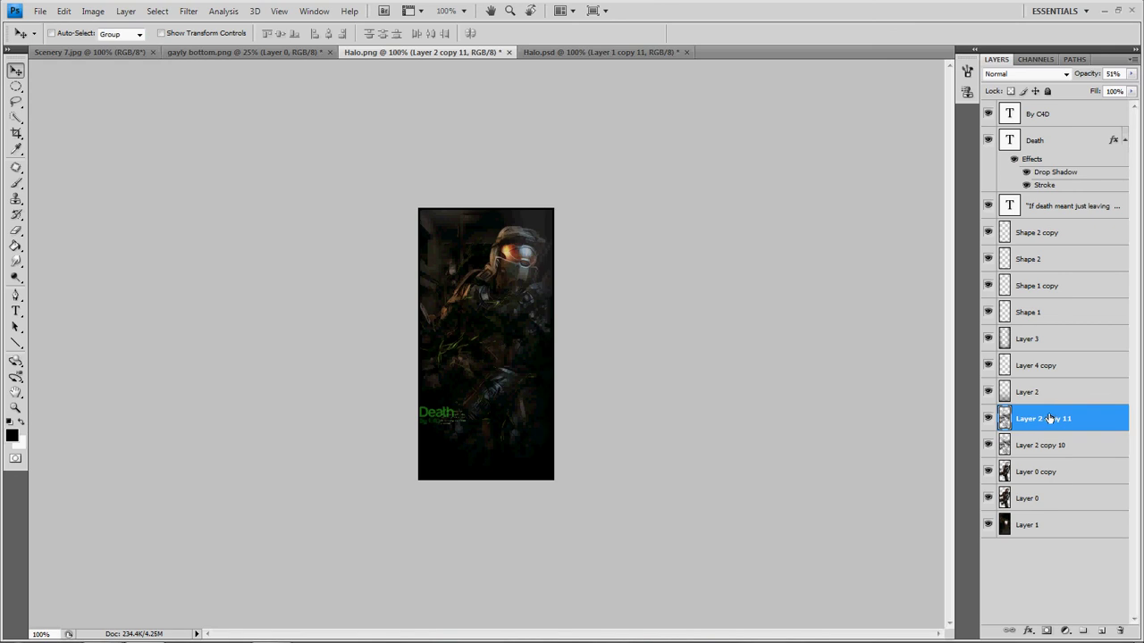
{"action": "key", "text": "ctrl+j"}
{"action": "left_click", "coordinate": [183, 33]}
{"action": "left_click_drag", "start_coordinate": [420, 234], "coordinate": [427, 195]}
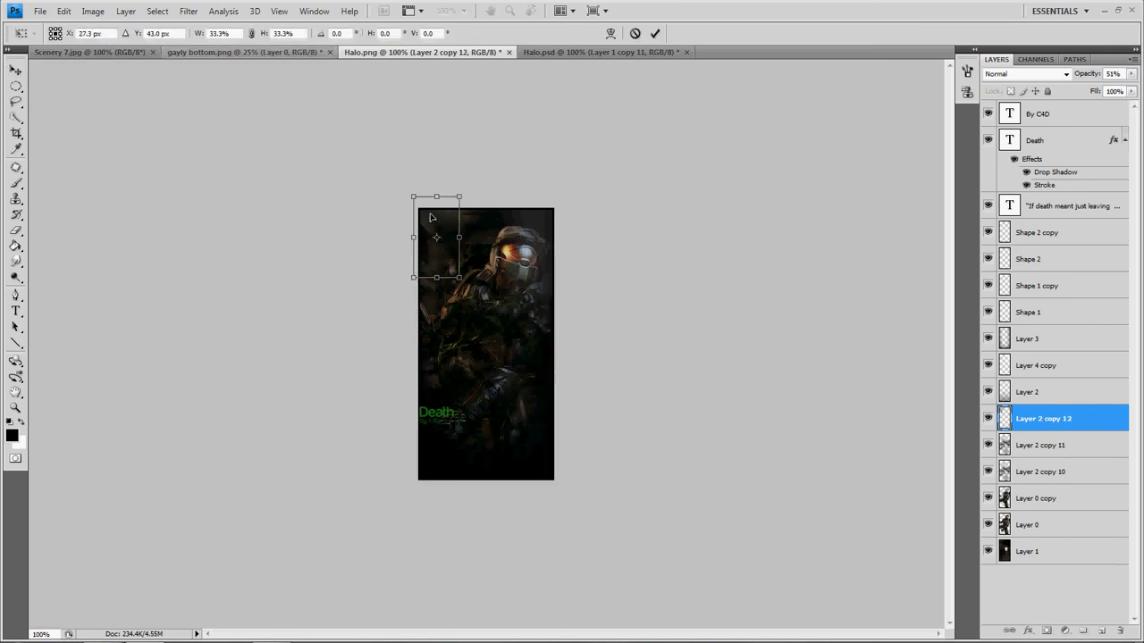
{"action": "left_click", "coordinate": [655, 34]}
- Raise the opacity of the small smoke copy, Layer 2 copy 12, to 100%
{"action": "left_click", "coordinate": [1065, 73]}
{"action": "left_click", "coordinate": [1065, 73]}
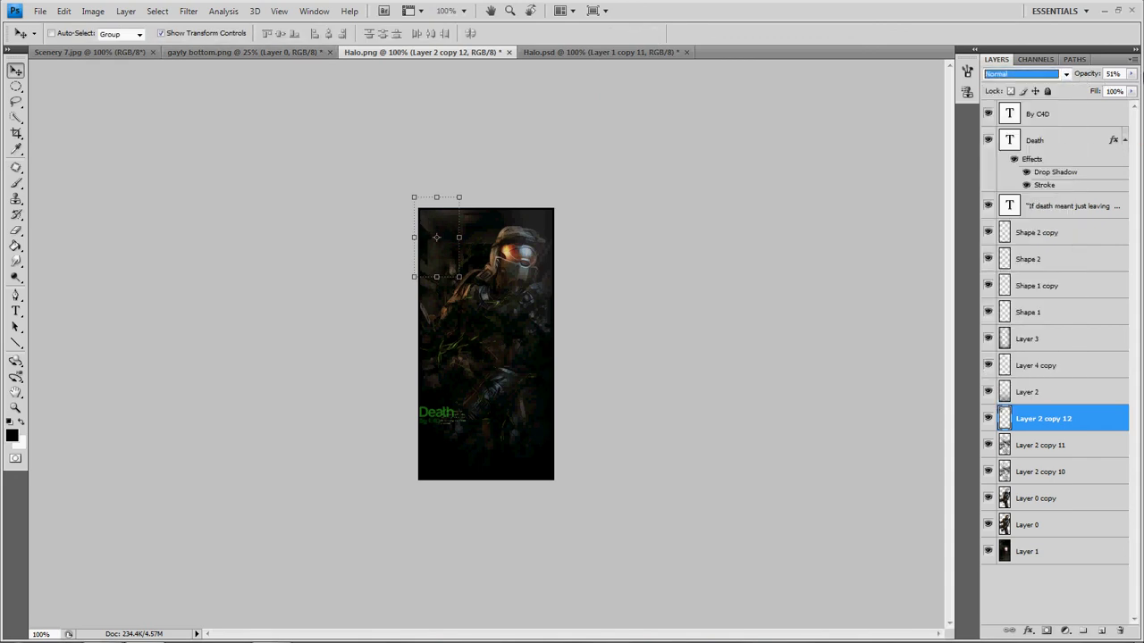
{"action": "left_click_drag", "start_coordinate": [1089, 75], "coordinate": [1140, 79]}
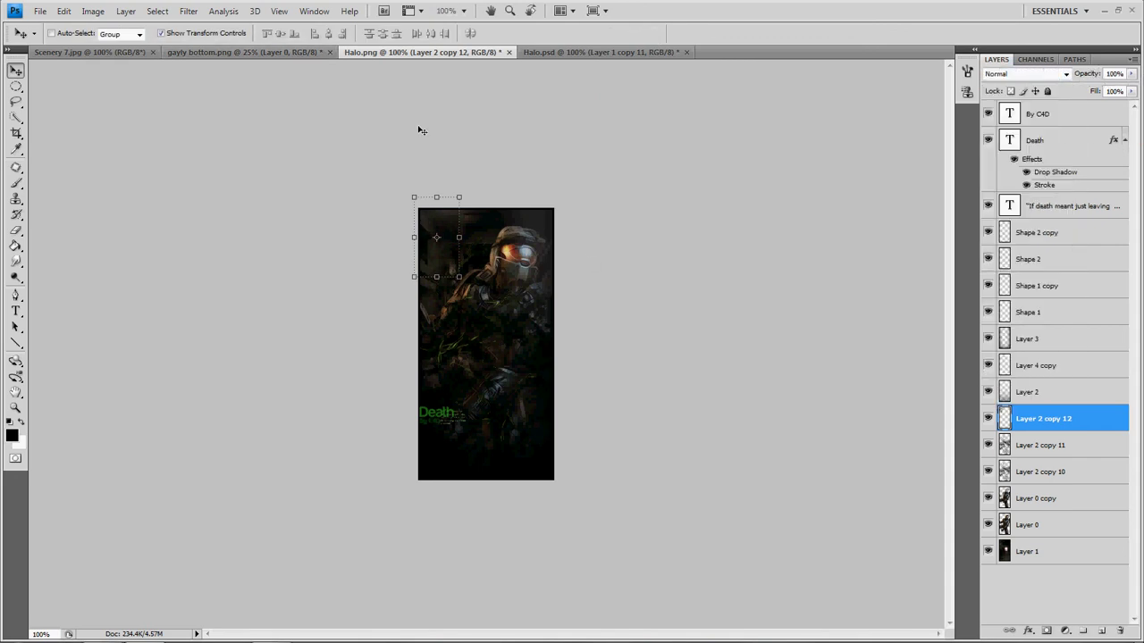
- Enlarge Layer 2 copy 12 to 155.5% and rotate it 40.2° over the upper-left corner, with the transform controls hidden
{"action": "left_click", "coordinate": [162, 33]}
{"action": "left_click", "coordinate": [162, 33]}
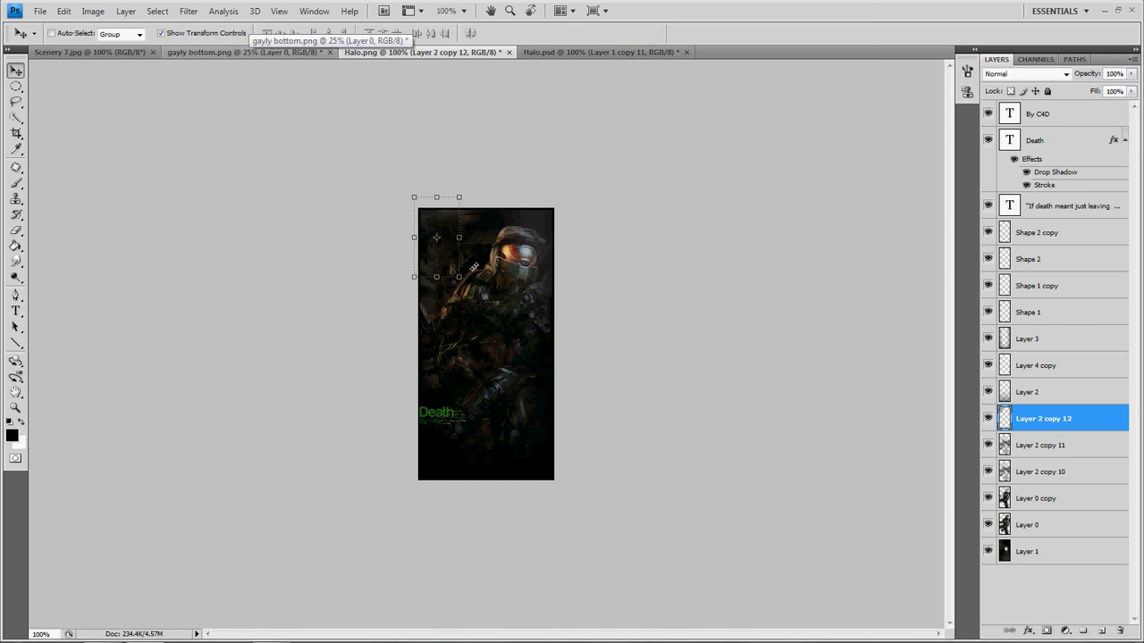
{"action": "left_click_drag", "start_coordinate": [472, 284], "coordinate": [432, 302]}
{"action": "left_click_drag", "start_coordinate": [439, 257], "coordinate": [469, 251]}
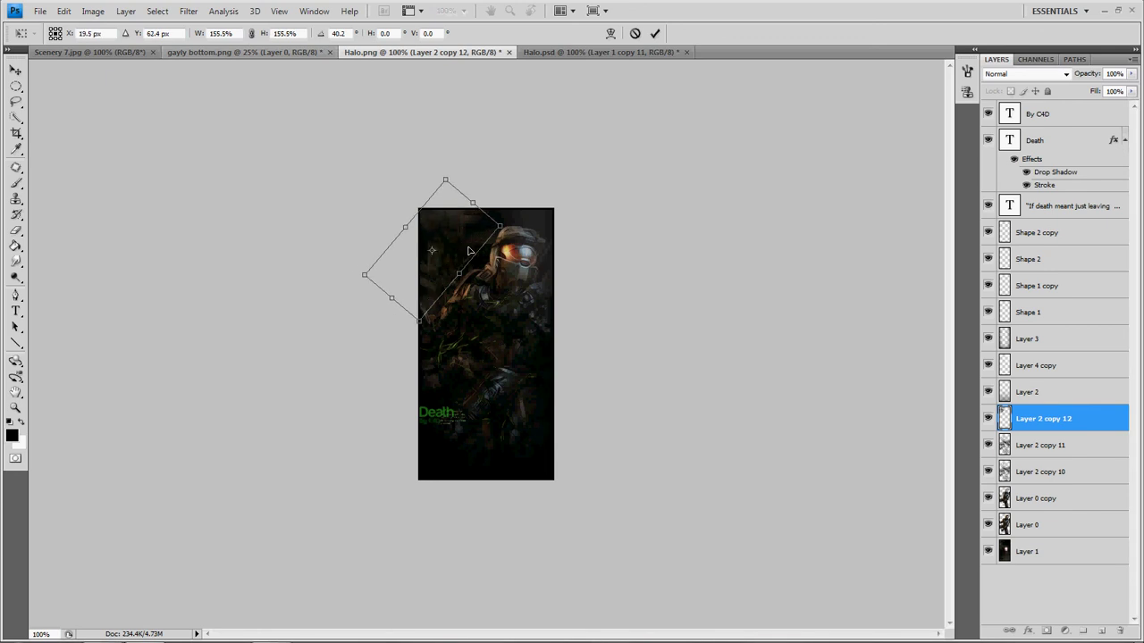
{"action": "left_click", "coordinate": [655, 33]}
{"action": "left_click", "coordinate": [202, 33]}
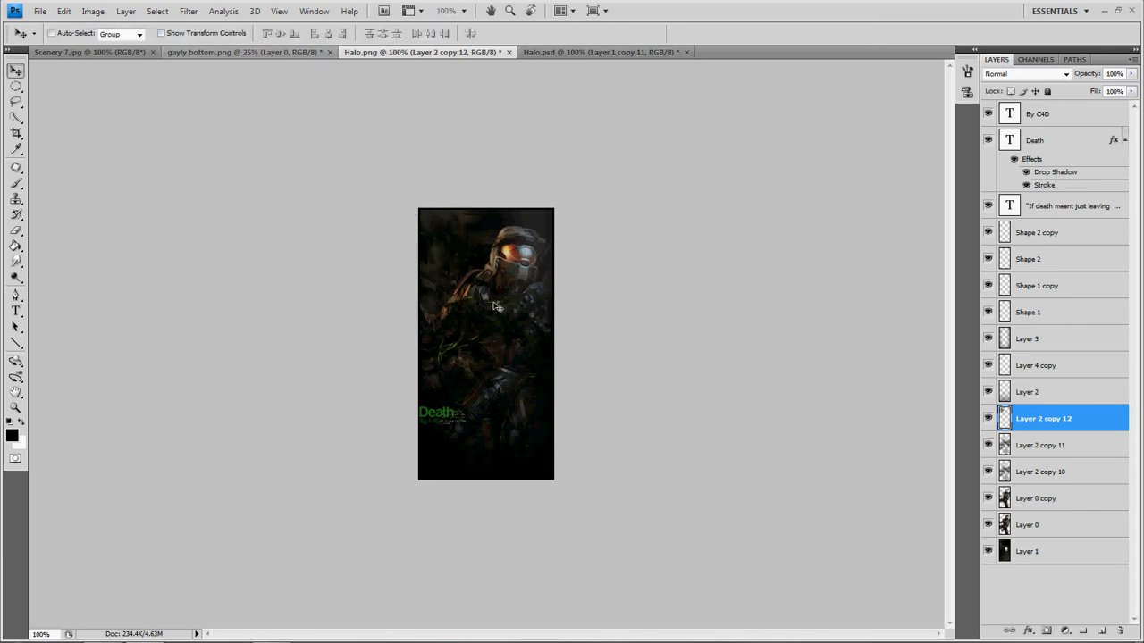
{"action": "left_click", "coordinate": [16, 260]}
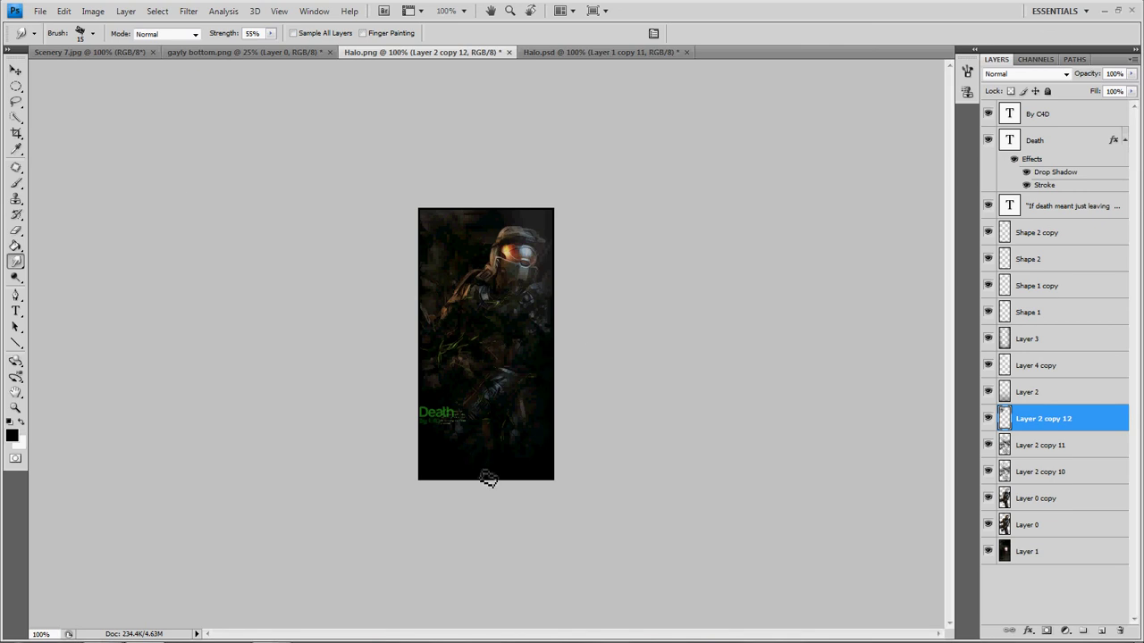
{"action": "mouse_move", "coordinate": [268, 638]}
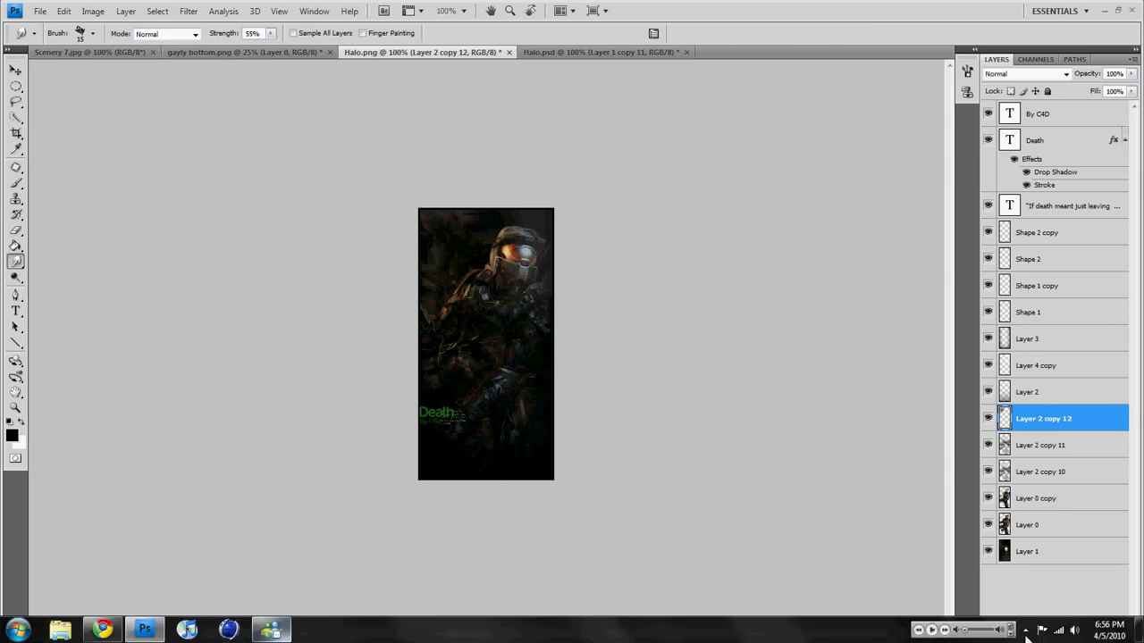